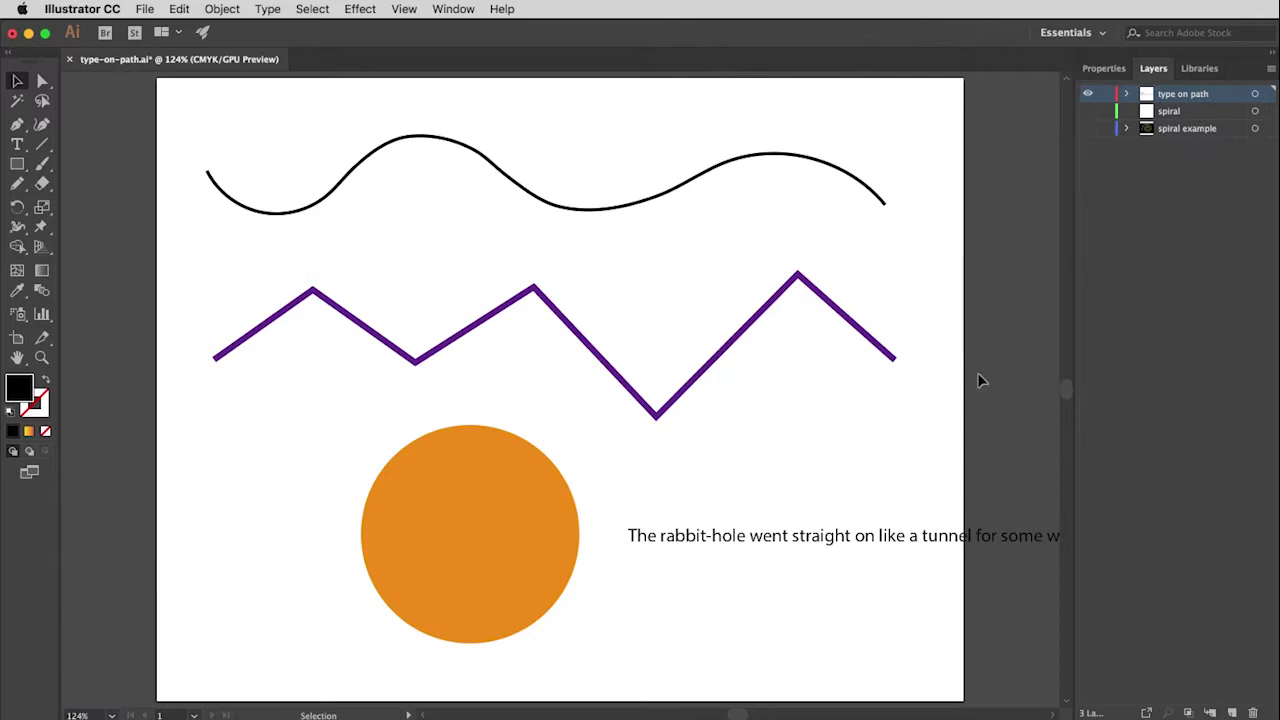
- Reposition the long rabbit-hole text line beside the orange circle and copy all of its text
{"action": "left_click_drag", "start_coordinate": [944, 542], "coordinate": [395, 541]}
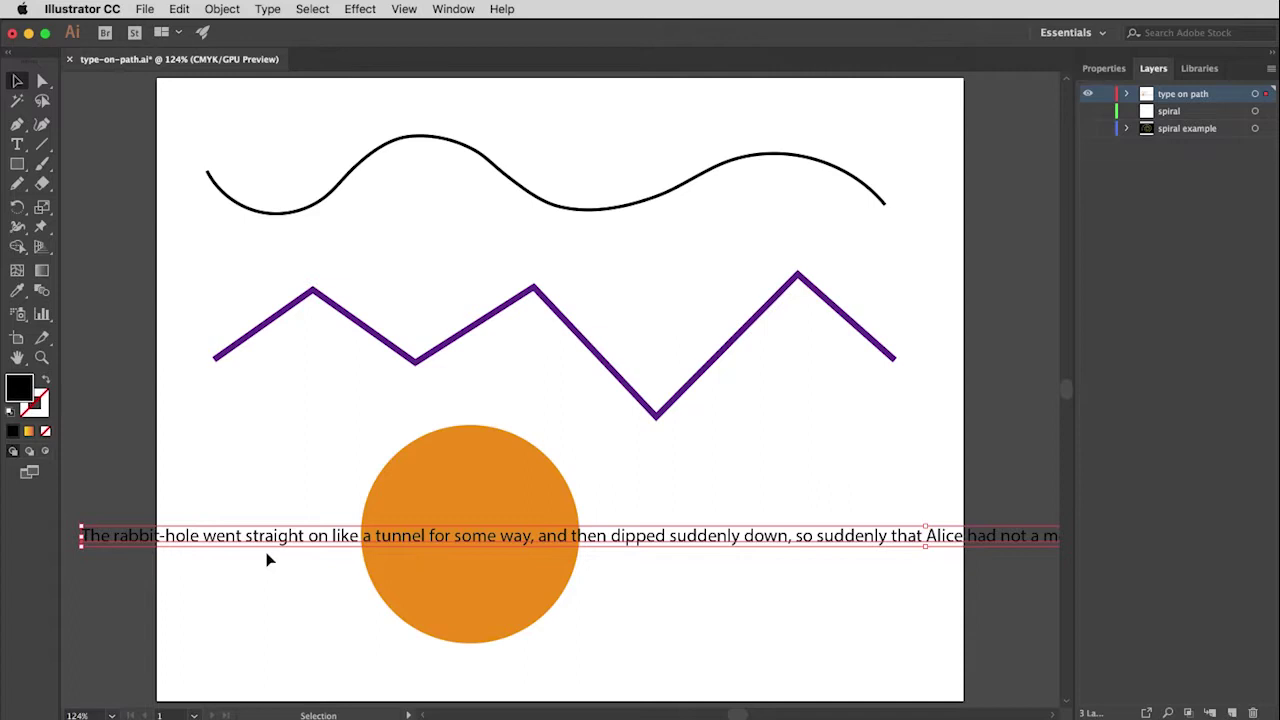
{"action": "left_click_drag", "start_coordinate": [140, 533], "coordinate": [707, 577]}
{"action": "left_click", "coordinate": [20, 145]}
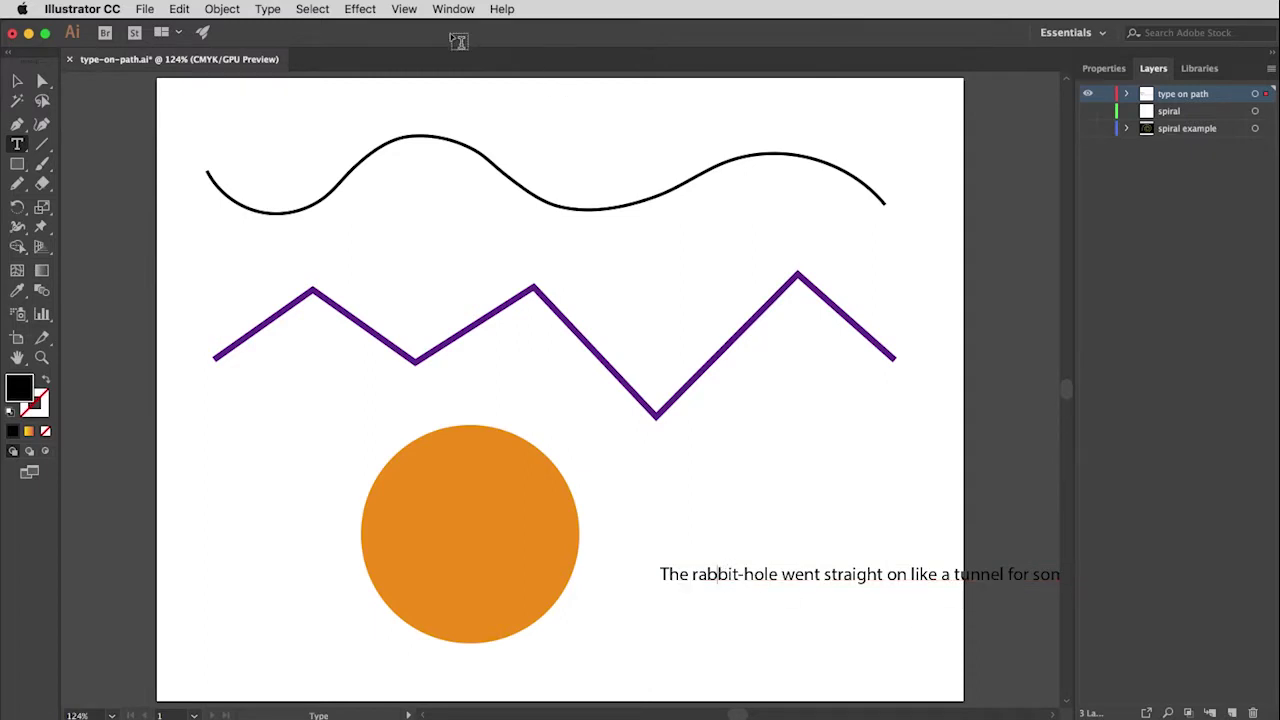
{"action": "left_click", "coordinate": [318, 10]}
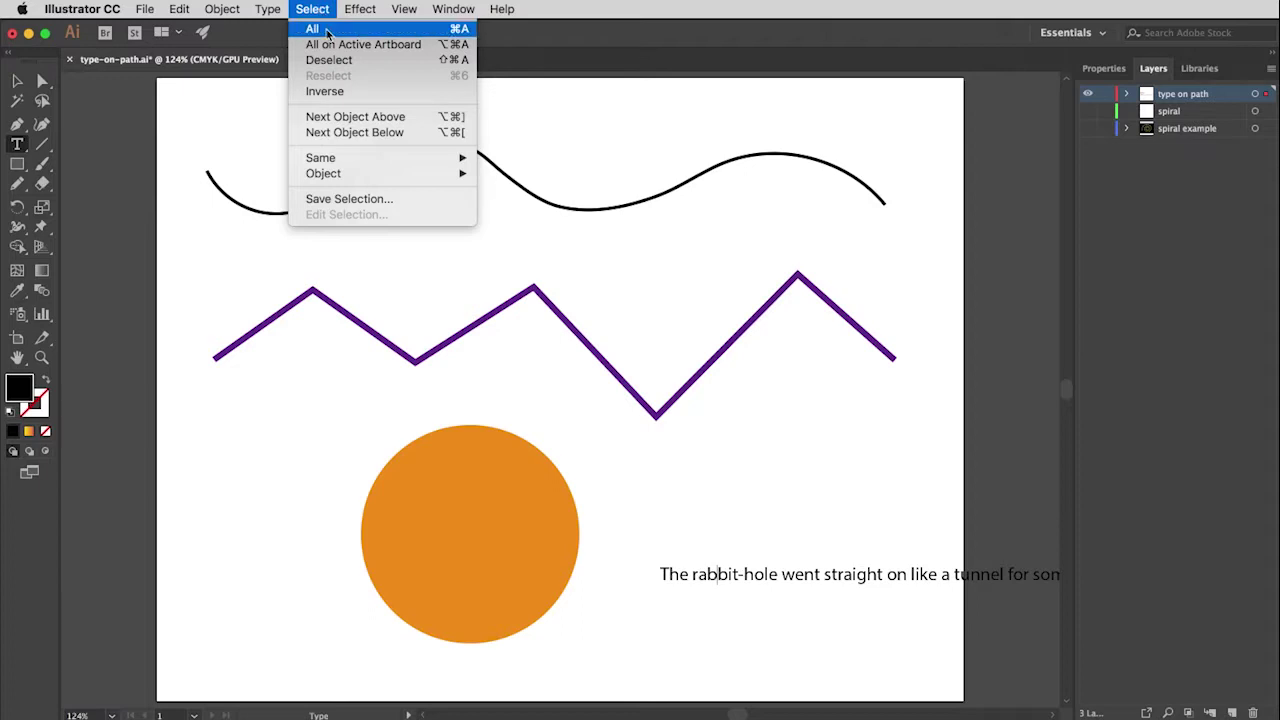
{"action": "left_click", "coordinate": [326, 30]}
{"action": "key", "text": "super+c"}
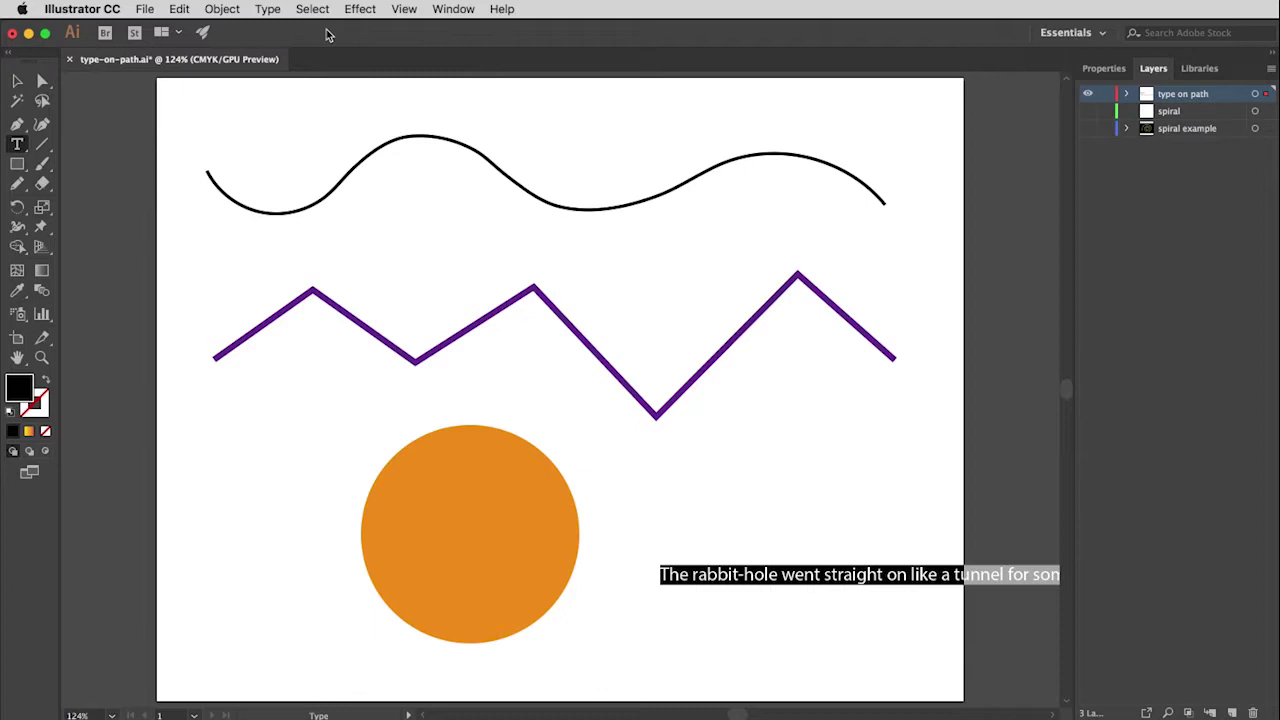
- Place the copied rabbit-hole text on the black wavy line using the Type on a Path tool, replacing the placeholder text
{"action": "left_click", "coordinate": [17, 147]}
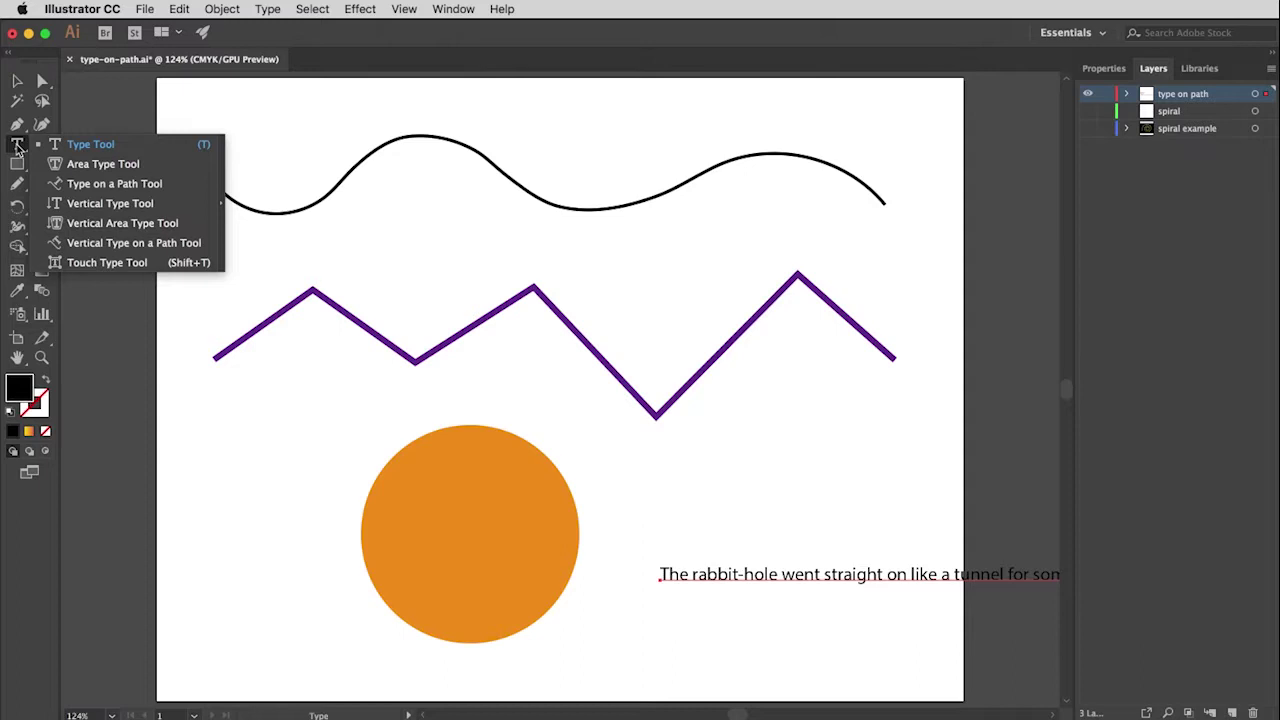
{"action": "left_click", "coordinate": [127, 187]}
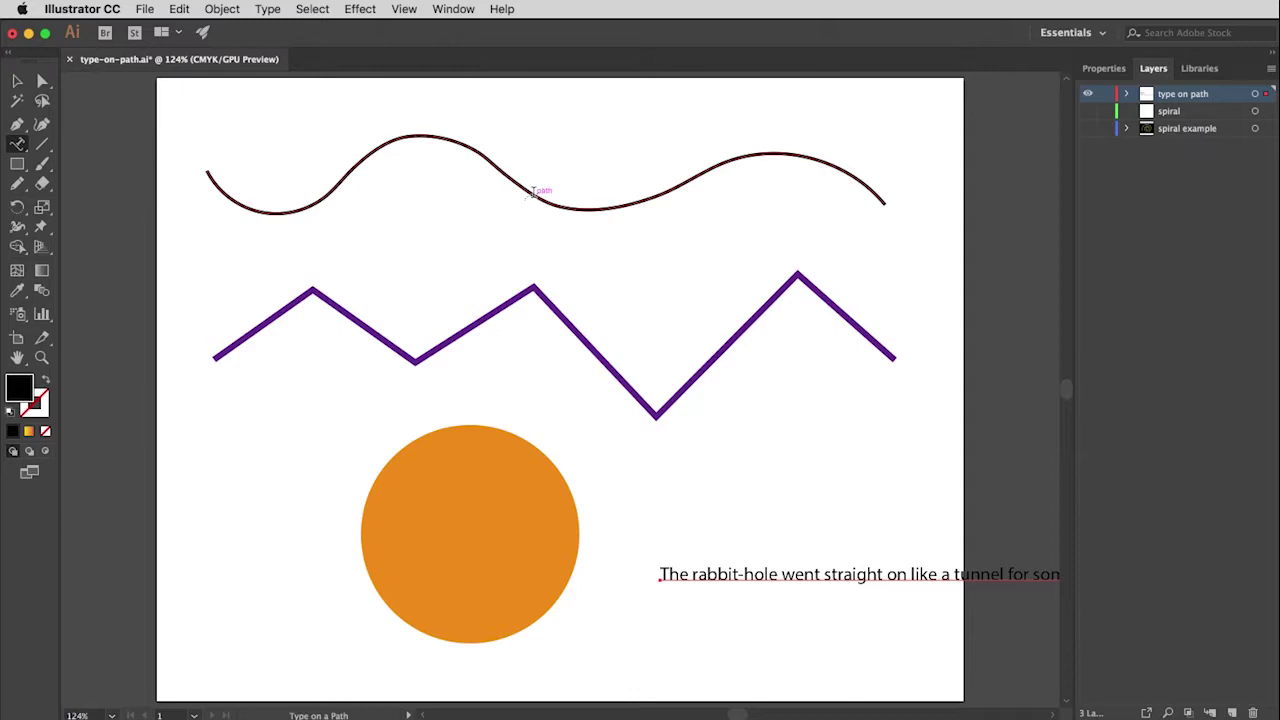
{"action": "left_click", "coordinate": [533, 192]}
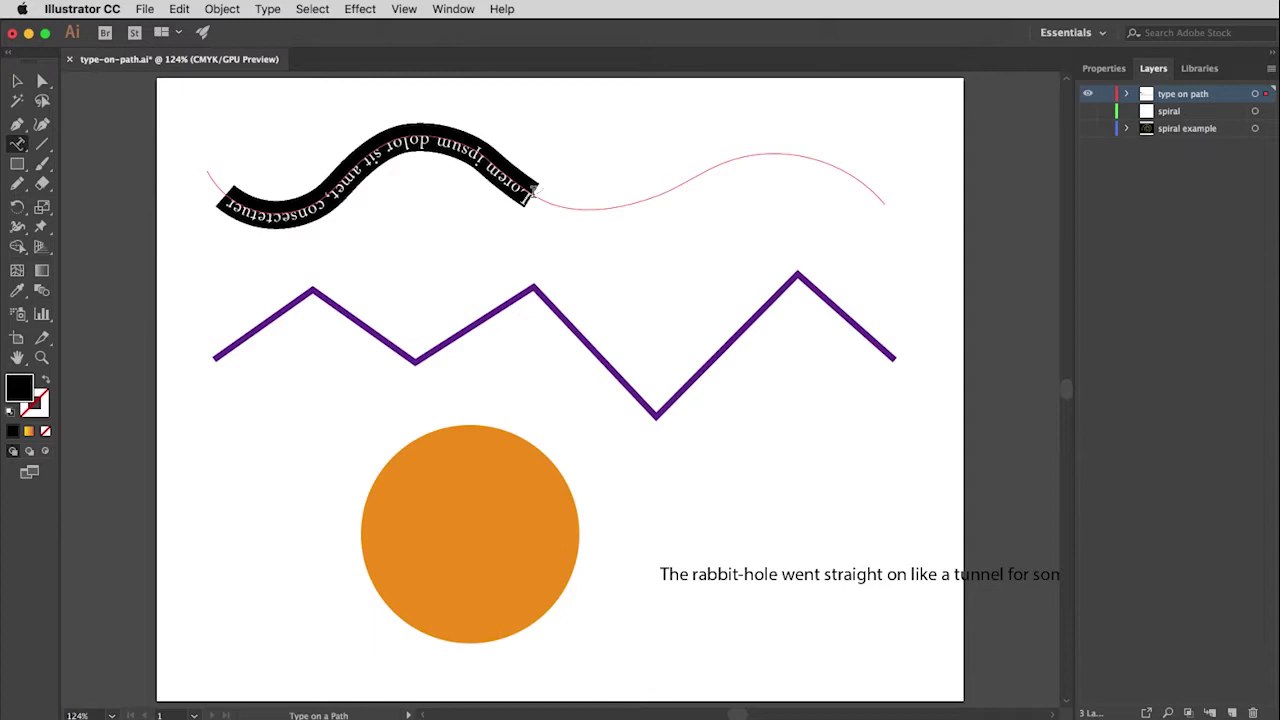
{"action": "key", "text": "super"}
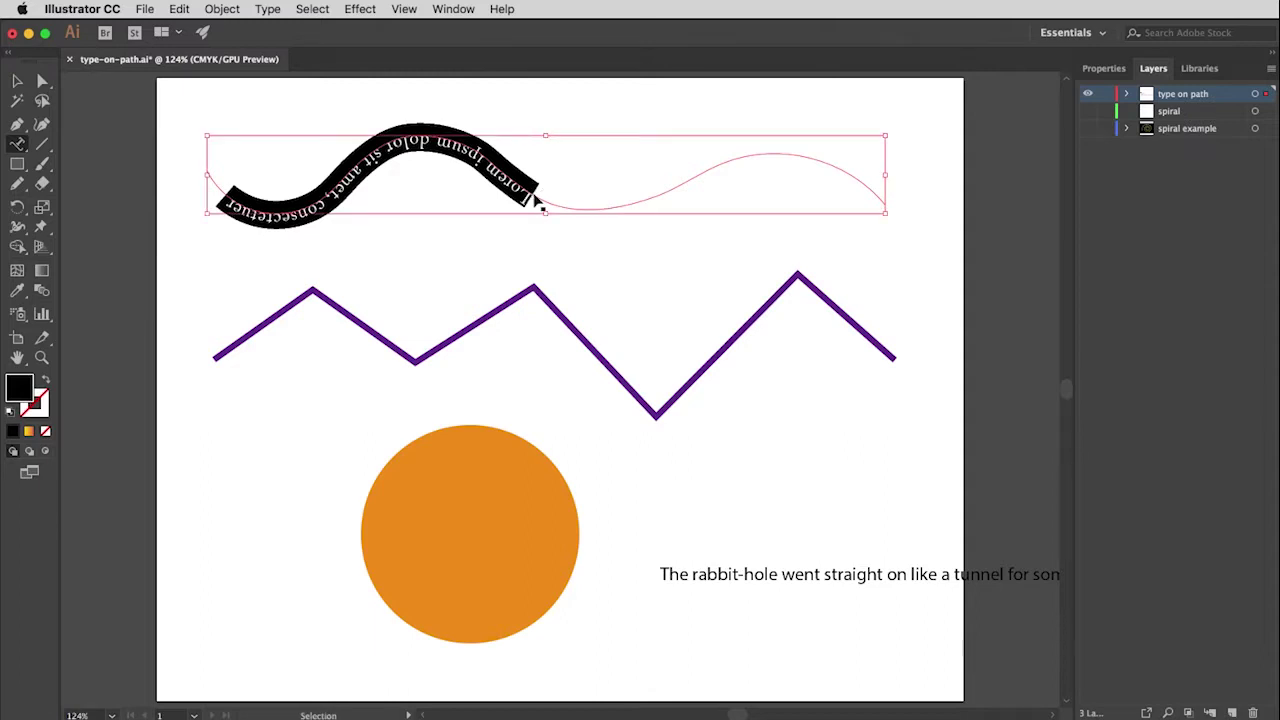
{"action": "key", "text": "super+v"}
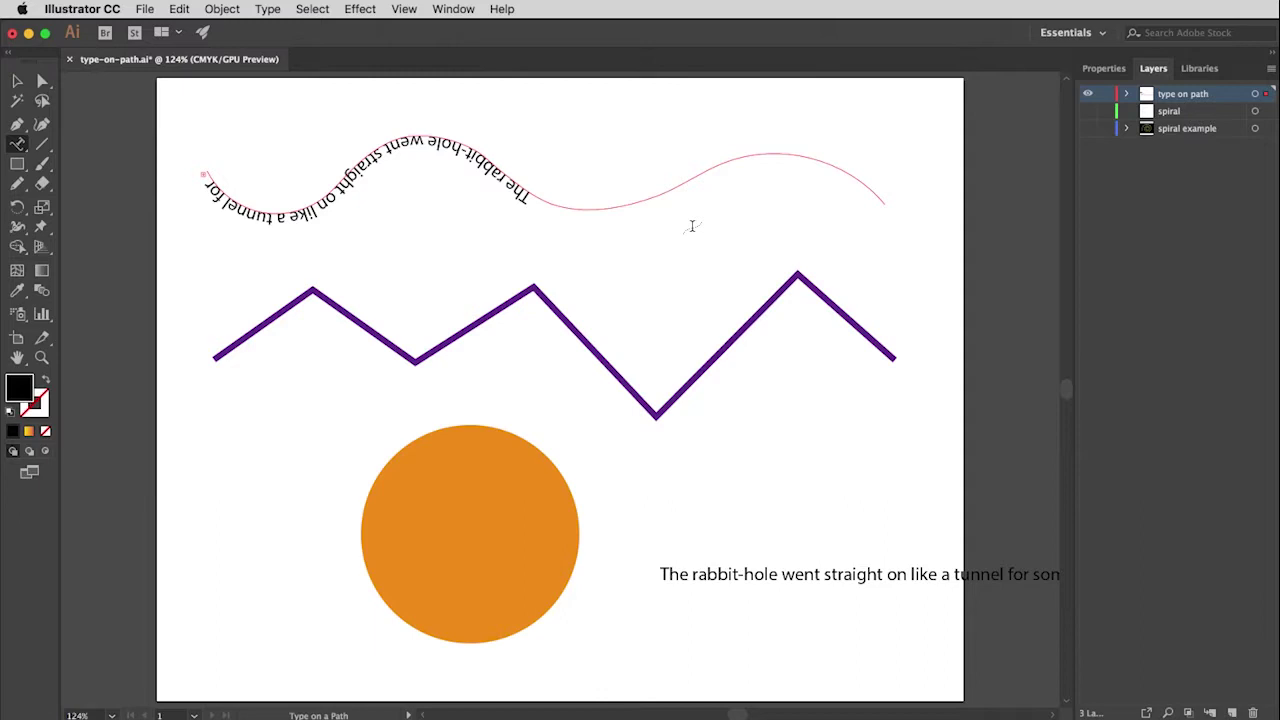
- Extend the path text's starting bracket to the wavy path's right-hand crest and flip the text to the path's upper side
{"action": "left_click", "coordinate": [17, 84]}
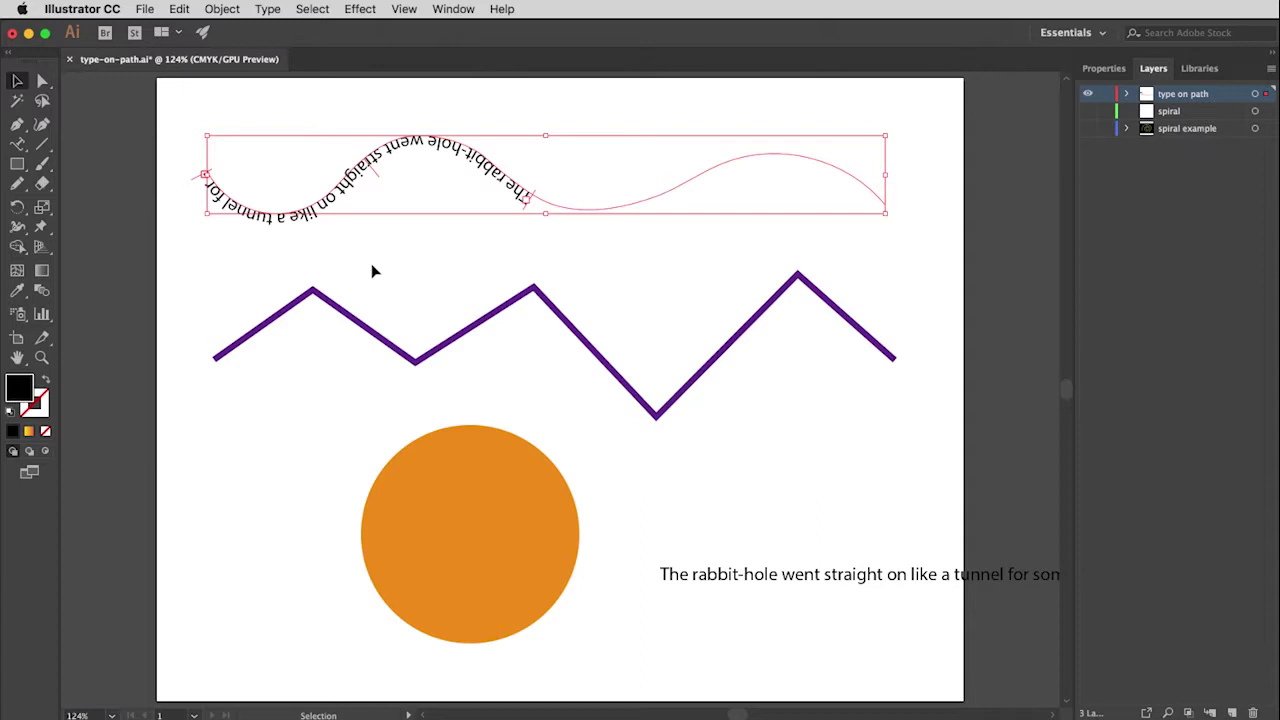
{"action": "left_click_drag", "start_coordinate": [534, 197], "coordinate": [768, 157]}
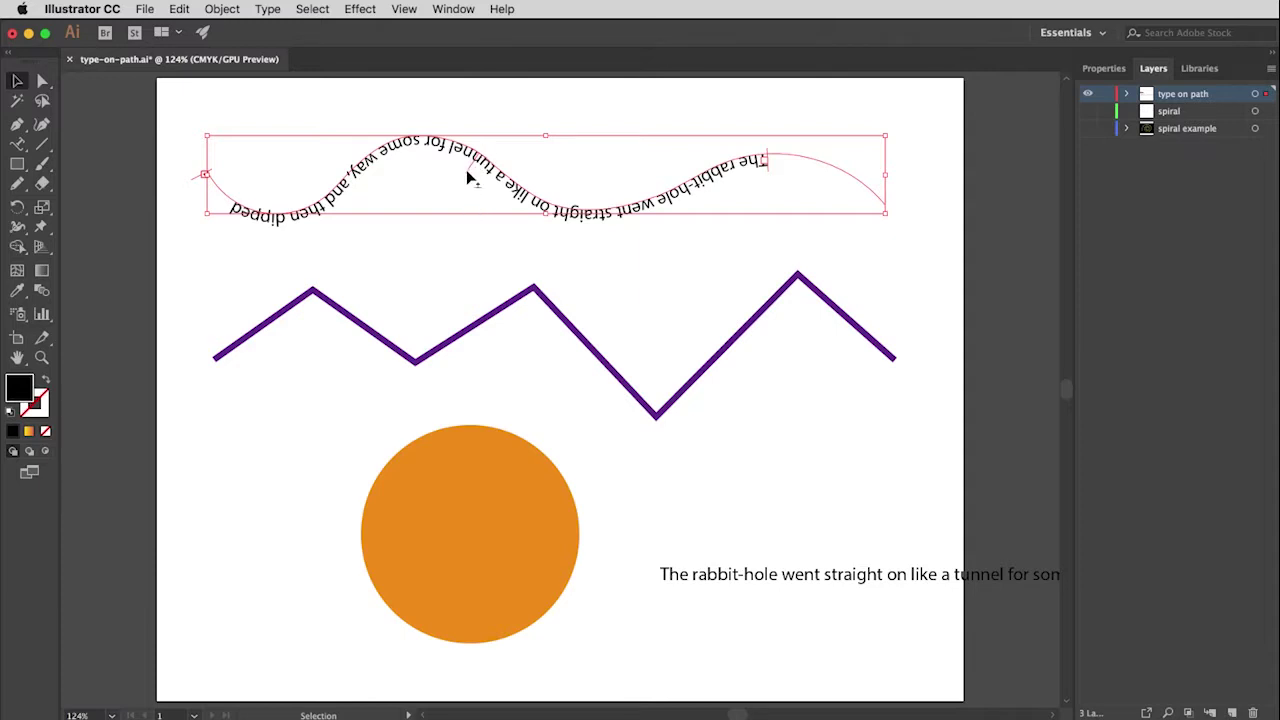
{"action": "left_click_drag", "start_coordinate": [466, 172], "coordinate": [492, 150]}
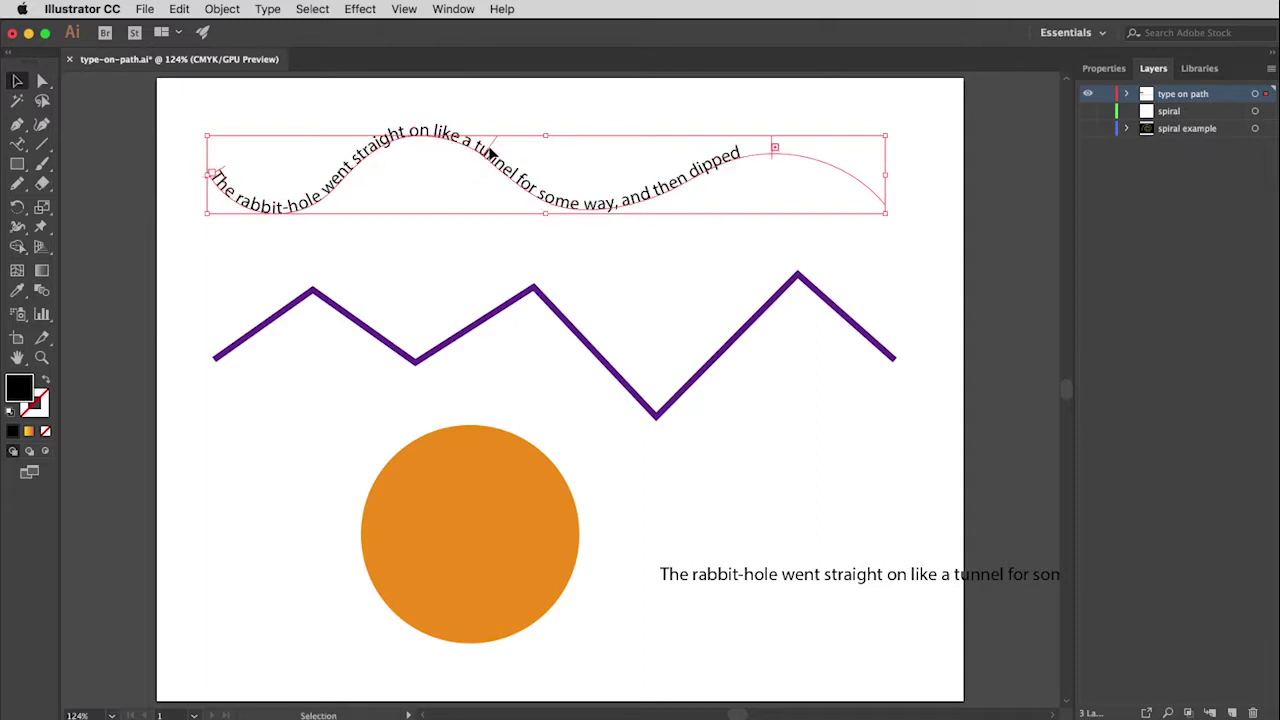
{"action": "left_click", "coordinate": [639, 285]}
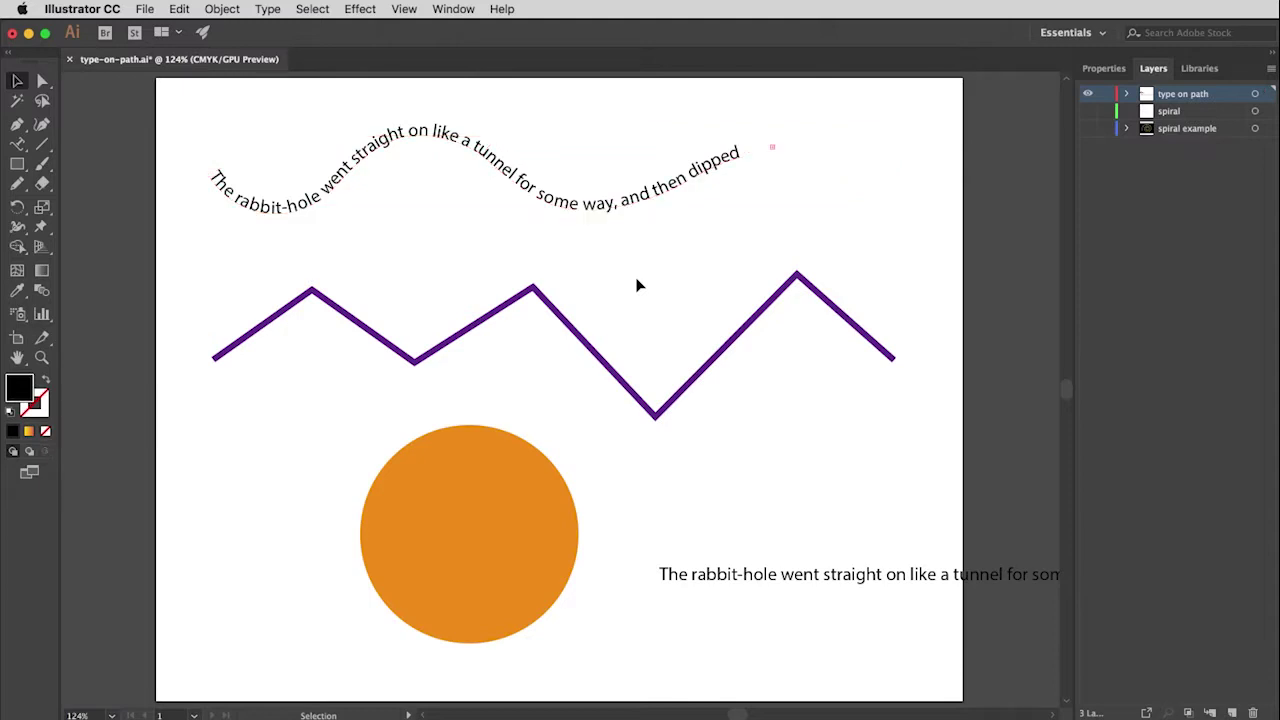
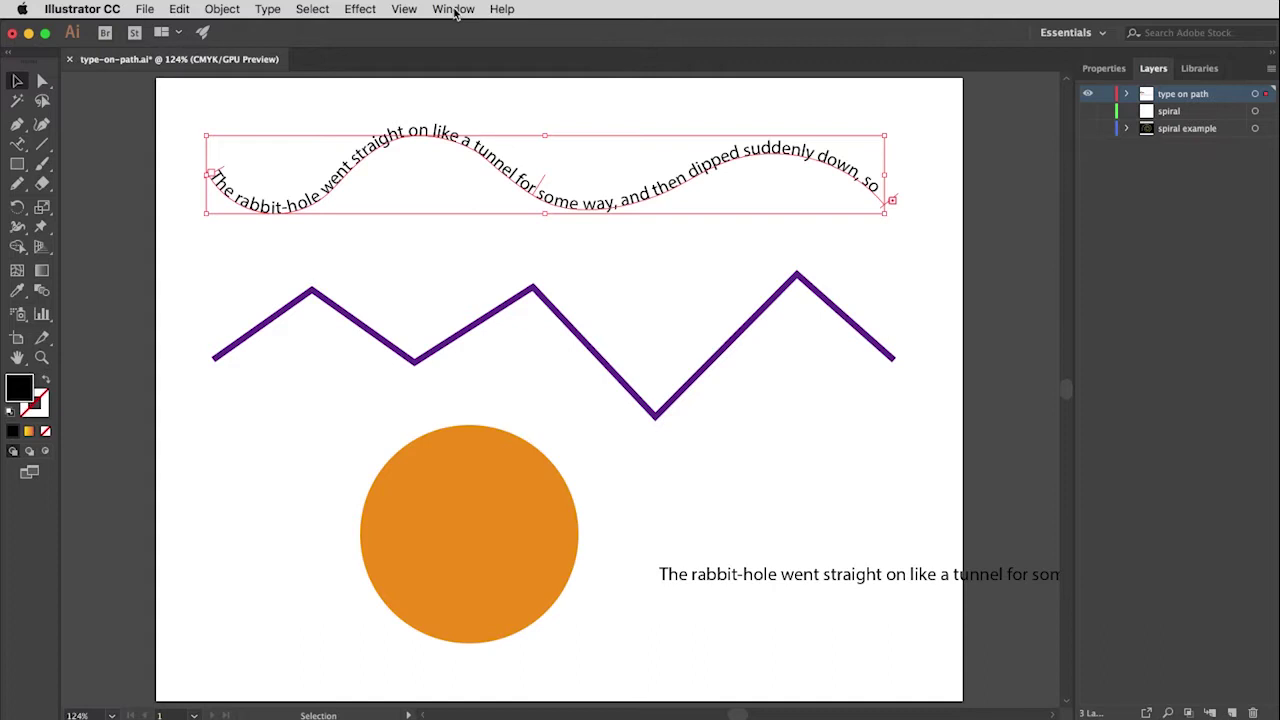
- Show the character settings and change the font of the wavy path text to Adobe Caslon Pro
{"action": "left_click", "coordinate": [453, 9]}
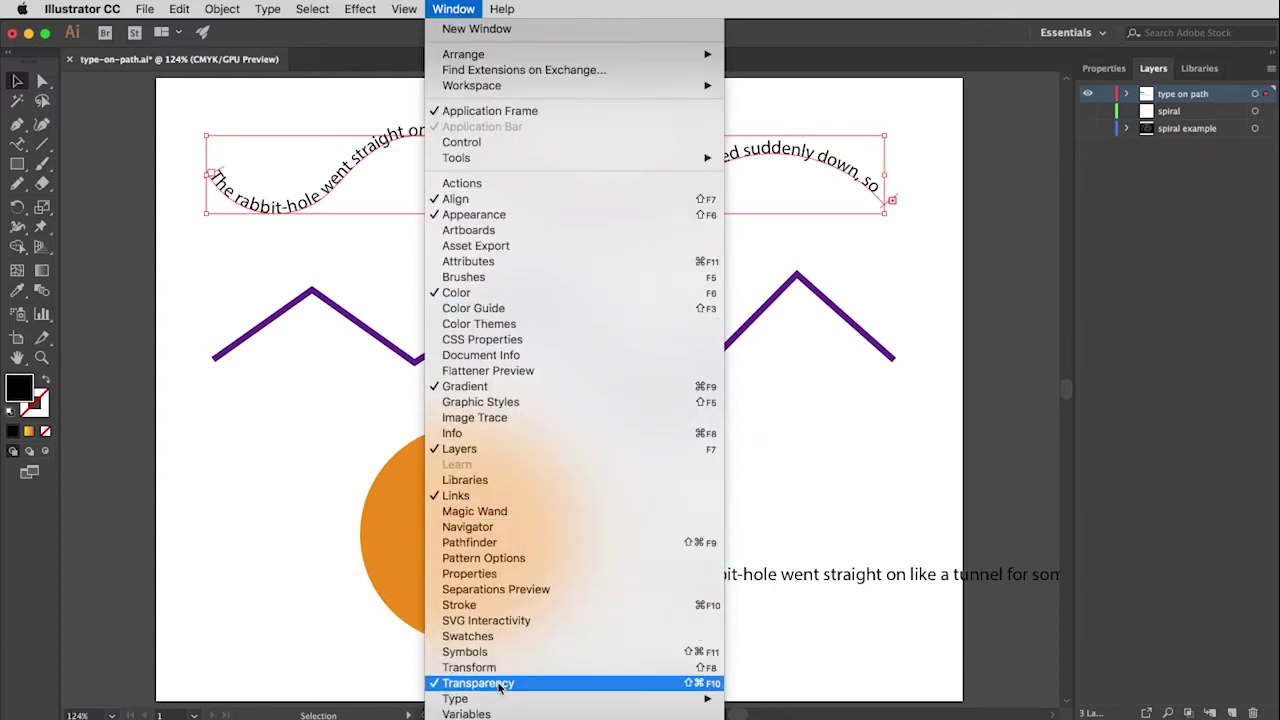
{"action": "mouse_move", "coordinate": [492, 705]}
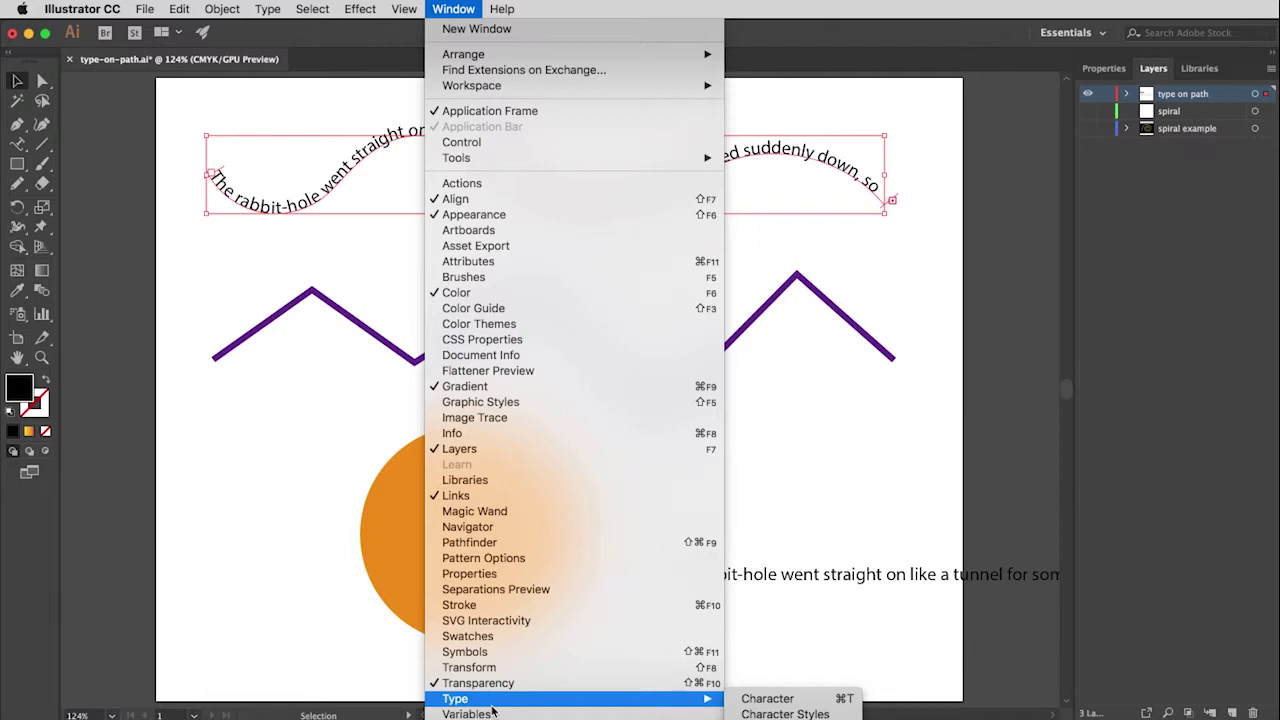
{"action": "left_click", "coordinate": [816, 702]}
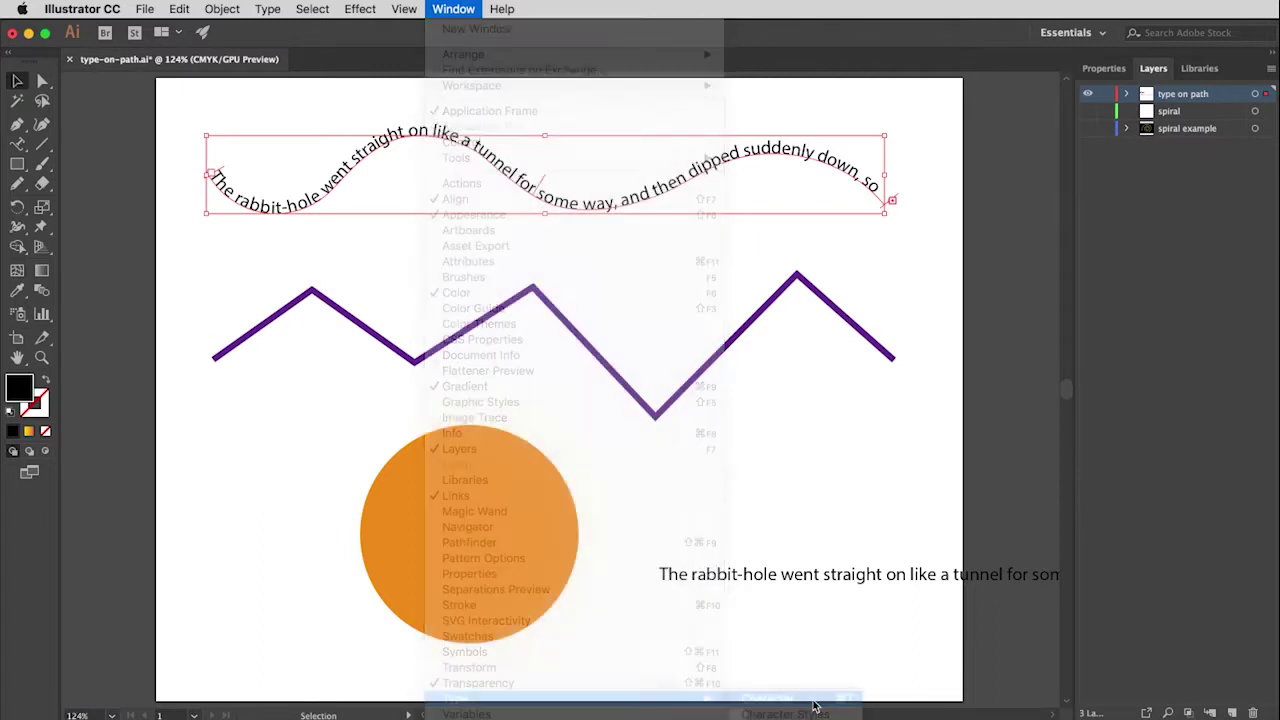
{"action": "mouse_move", "coordinate": [818, 112]}
{"action": "left_mouse_down"}
{"action": "mouse_move", "coordinate": [872, 240]}
{"action": "mouse_move", "coordinate": [812, 238]}
{"action": "mouse_move", "coordinate": [827, 69]}
{"action": "mouse_move", "coordinate": [821, 115]}
{"action": "mouse_move", "coordinate": [850, 110]}
{"action": "left_mouse_up"}
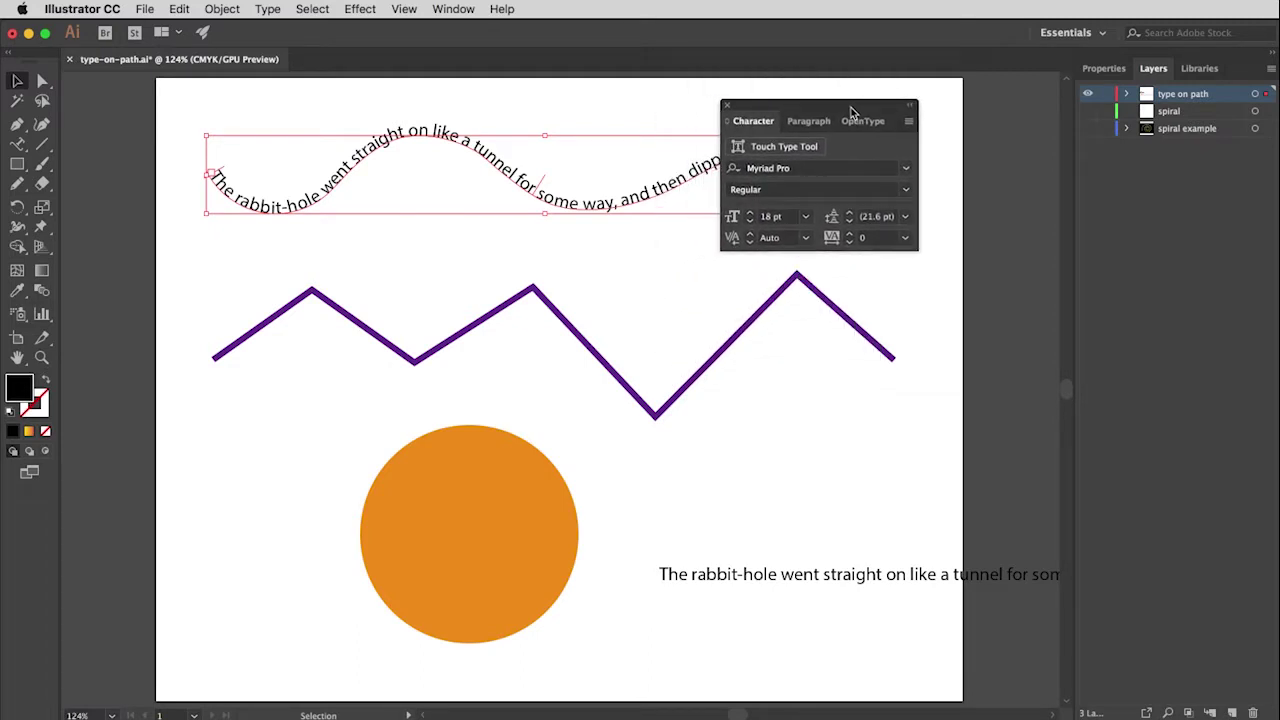
{"action": "left_click", "coordinate": [907, 172]}
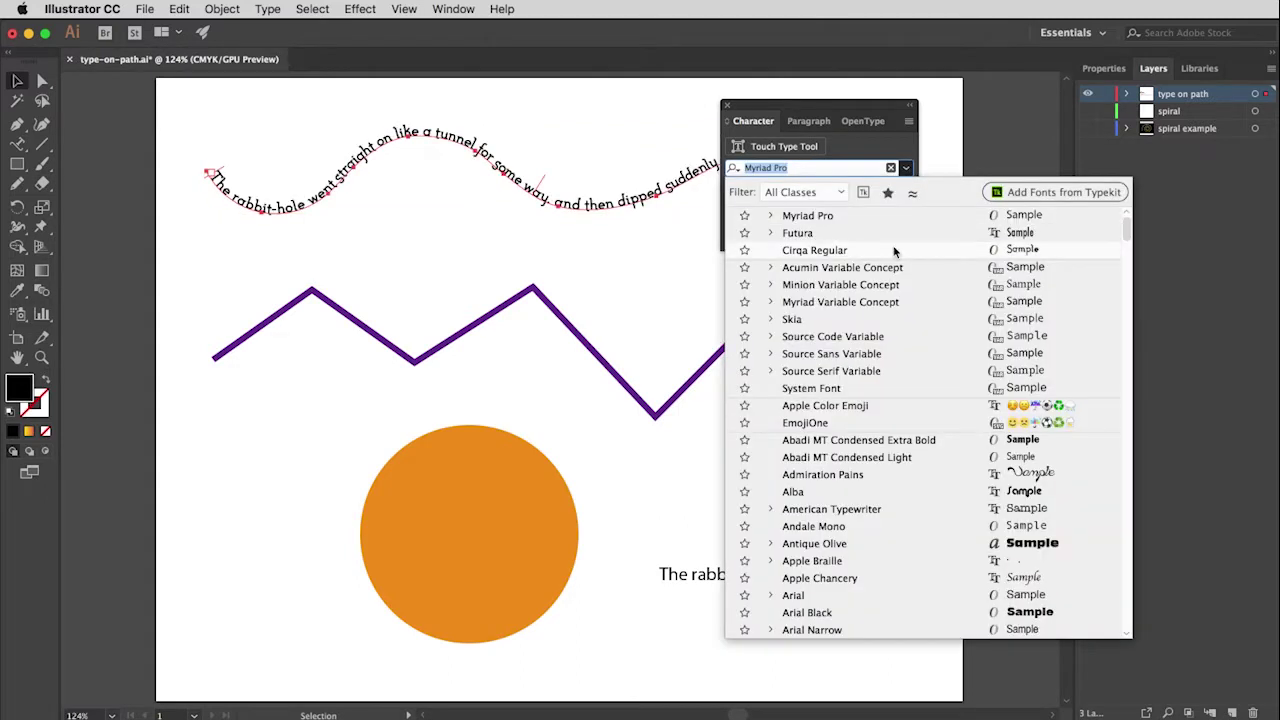
{"action": "type", "text": "cas"}
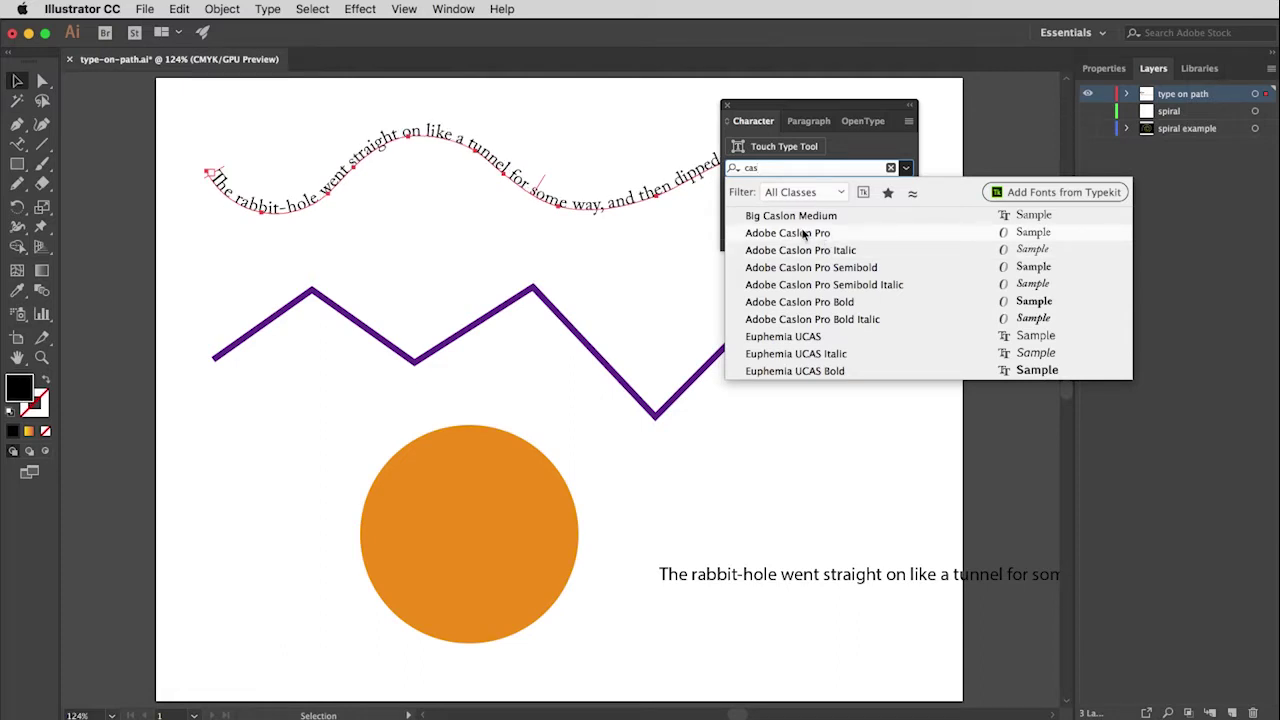
{"action": "left_click", "coordinate": [804, 233]}
{"action": "left_click_drag", "start_coordinate": [818, 107], "coordinate": [1033, 160]}
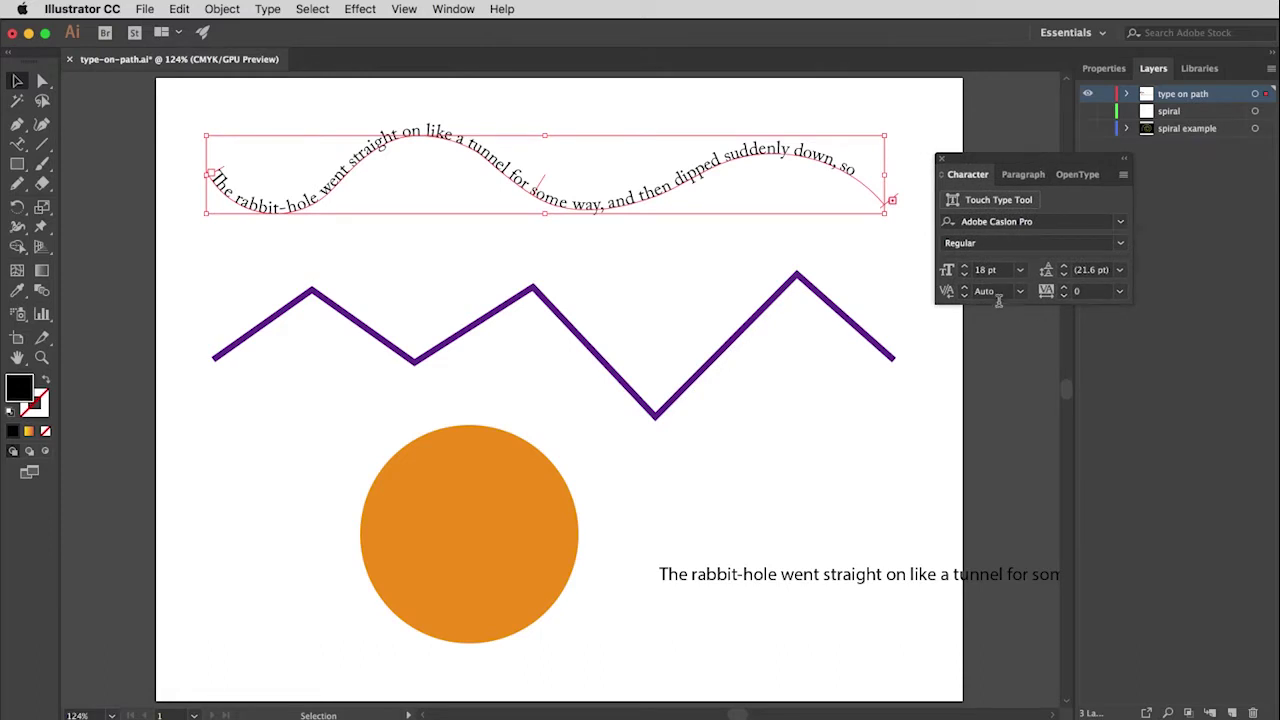
- Reduce the font size of the wavy path text to 8 pt
{"action": "left_click", "coordinate": [965, 277]}
{"action": "left_click", "coordinate": [965, 277]}
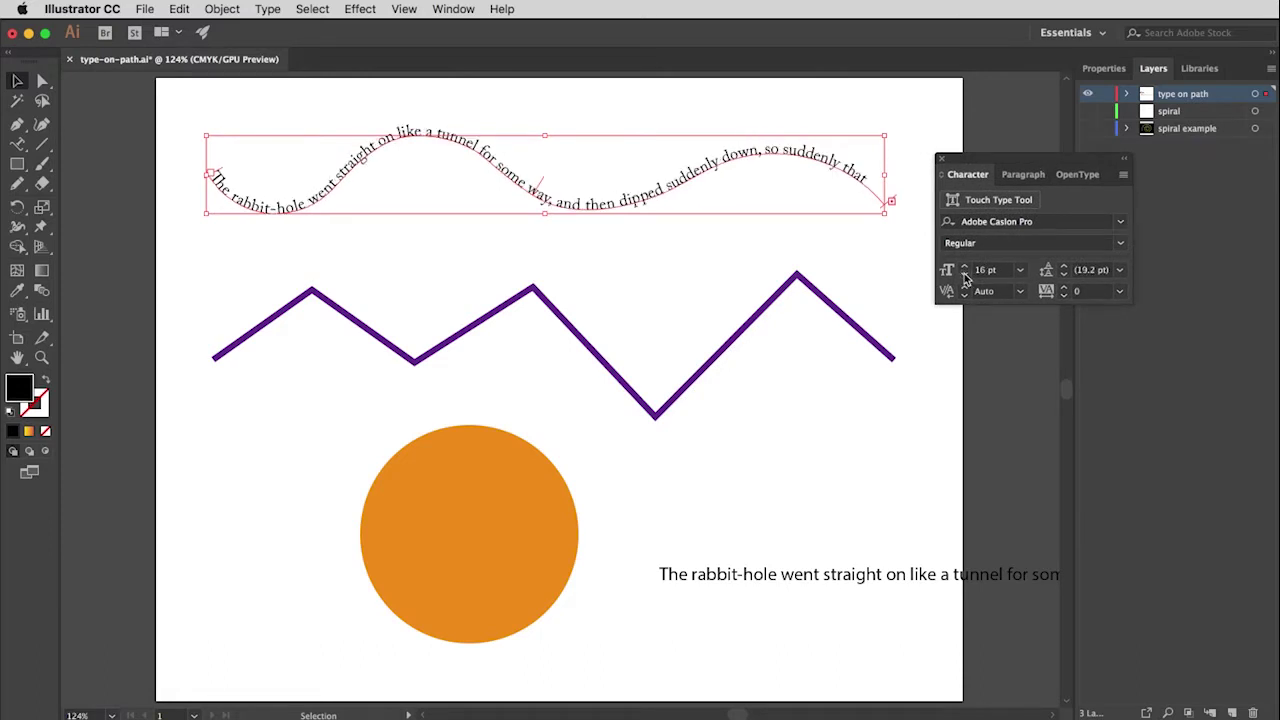
{"action": "left_click", "coordinate": [965, 277]}
{"action": "left_click", "coordinate": [965, 277]}
{"action": "left_click", "coordinate": [965, 277]}
{"action": "left_click", "coordinate": [965, 277]}
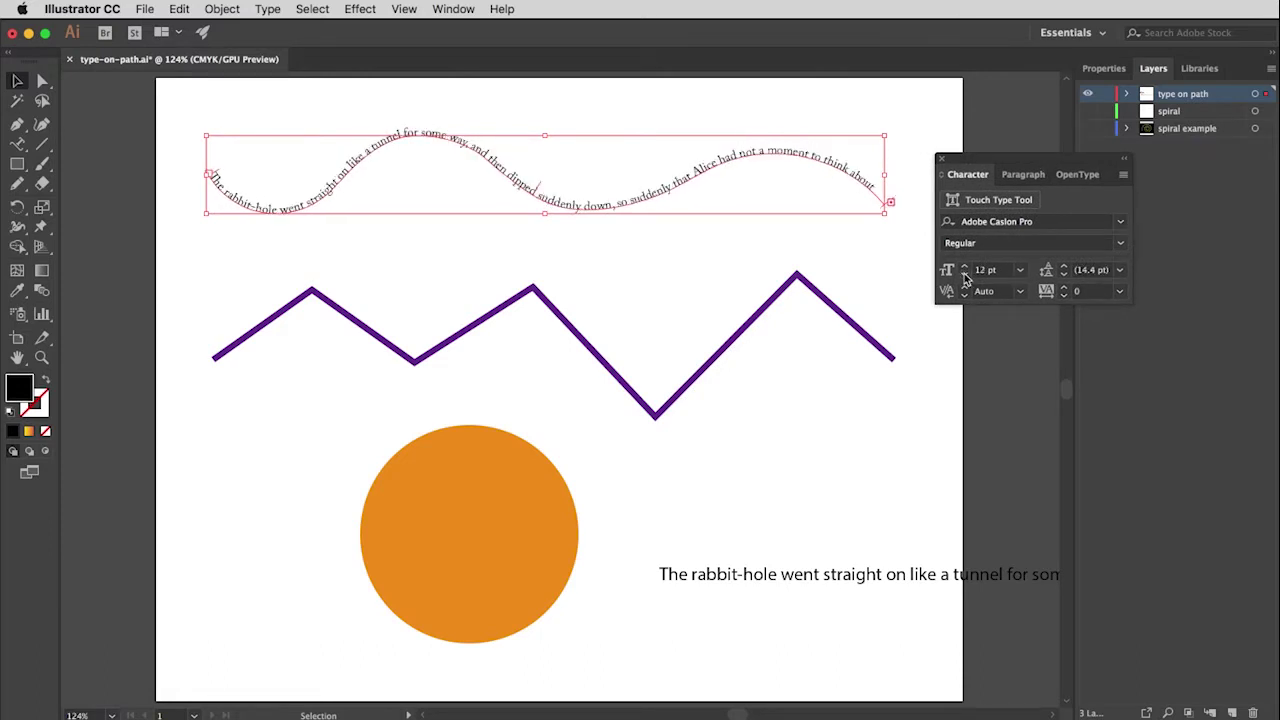
{"action": "left_click", "coordinate": [965, 277]}
{"action": "left_click", "coordinate": [965, 277]}
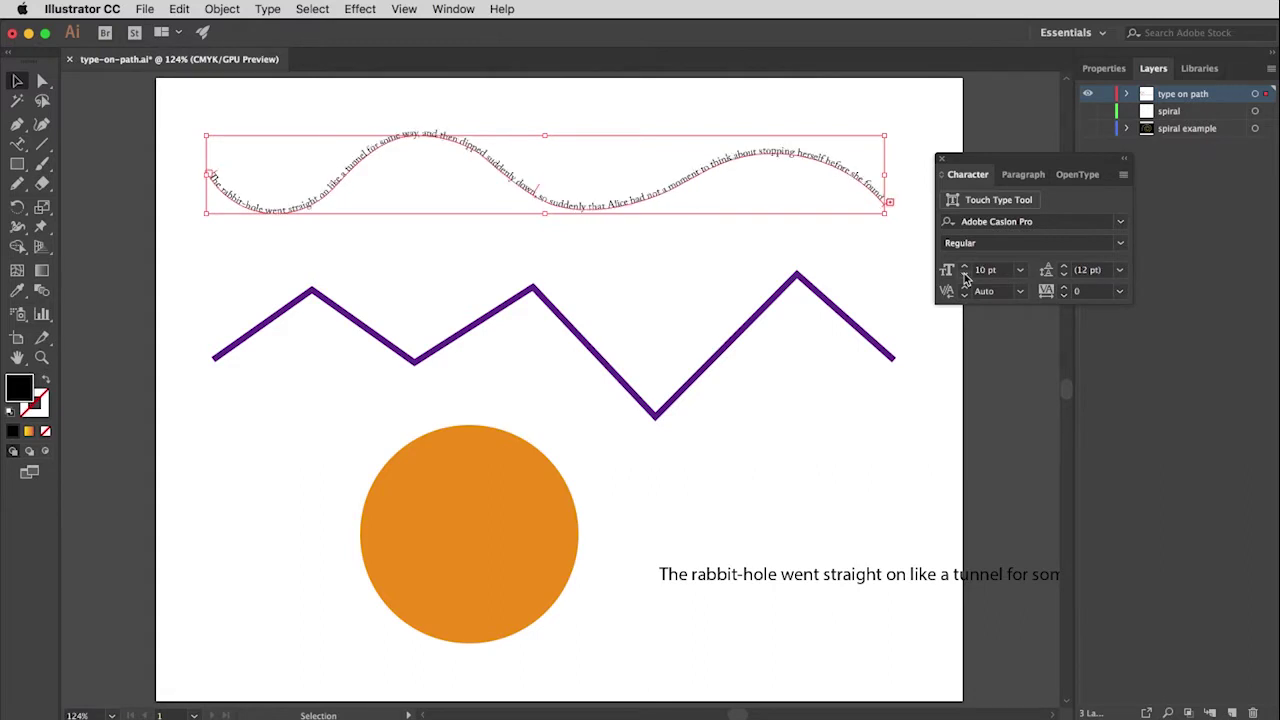
{"action": "left_click", "coordinate": [965, 277]}
{"action": "left_click", "coordinate": [965, 277]}
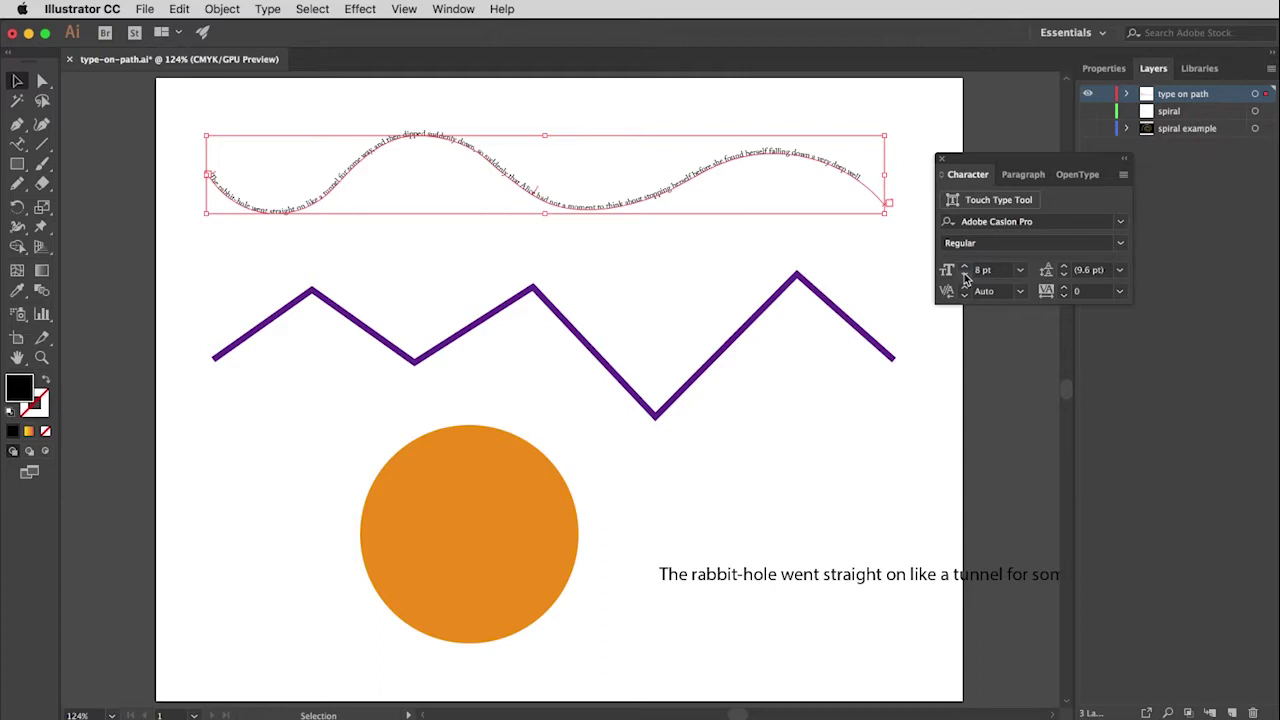
- Set the font size of the wavy path text to 18 pt and keep the text selected
{"action": "left_click", "coordinate": [1020, 272]}
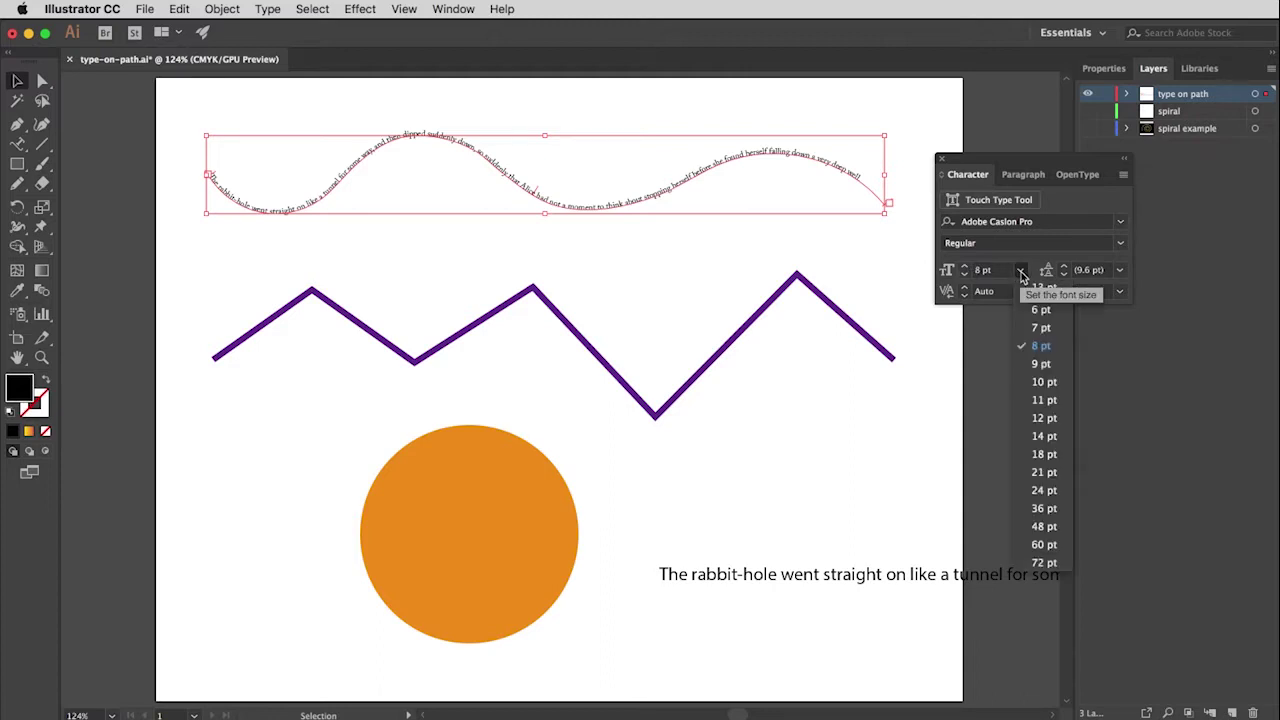
{"action": "left_click", "coordinate": [1044, 454]}
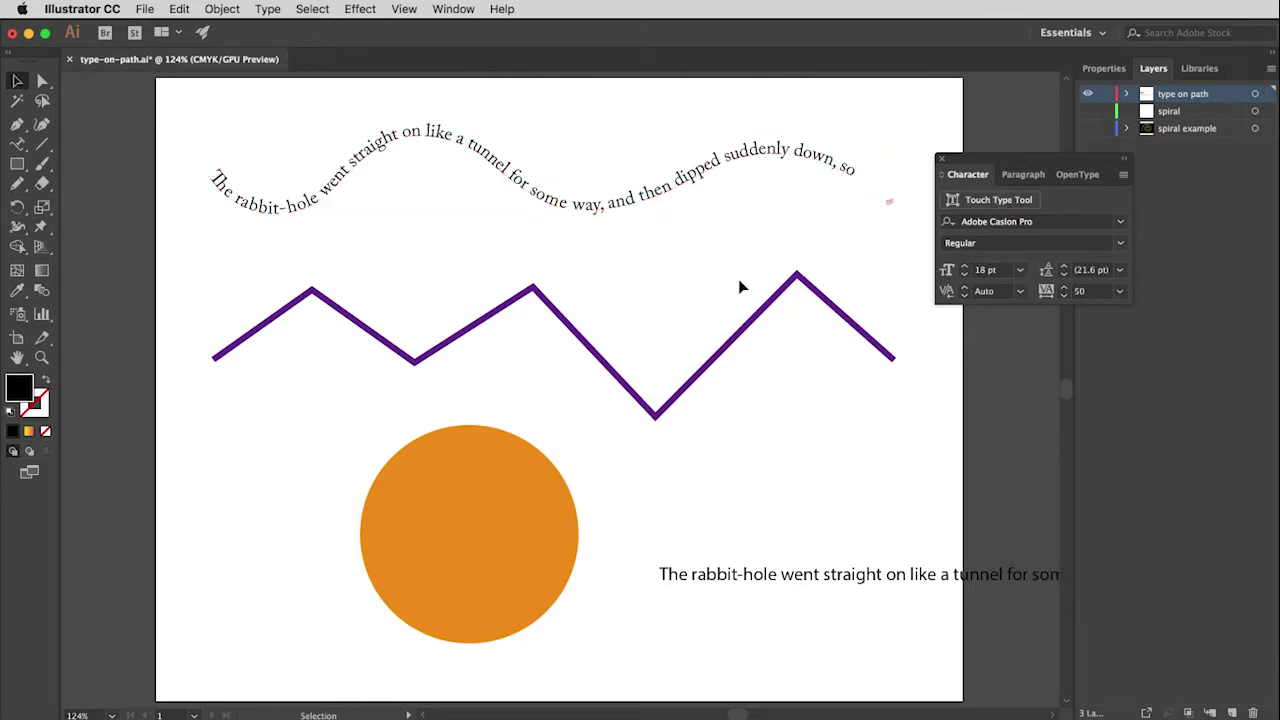
{"action": "key", "text": "alt+Right"}
{"action": "left_click", "coordinate": [588, 212]}
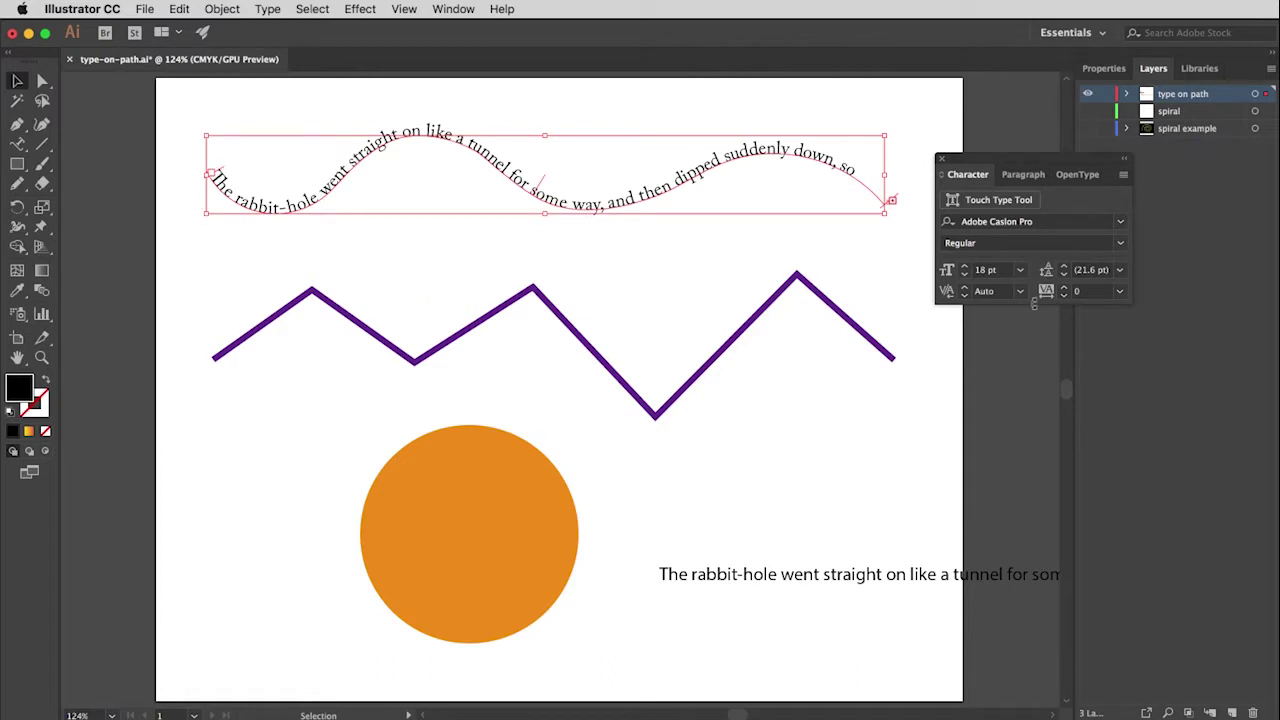
- Try right alignment on the wavy path text and settle on center alignment
{"action": "left_click", "coordinate": [1104, 70]}
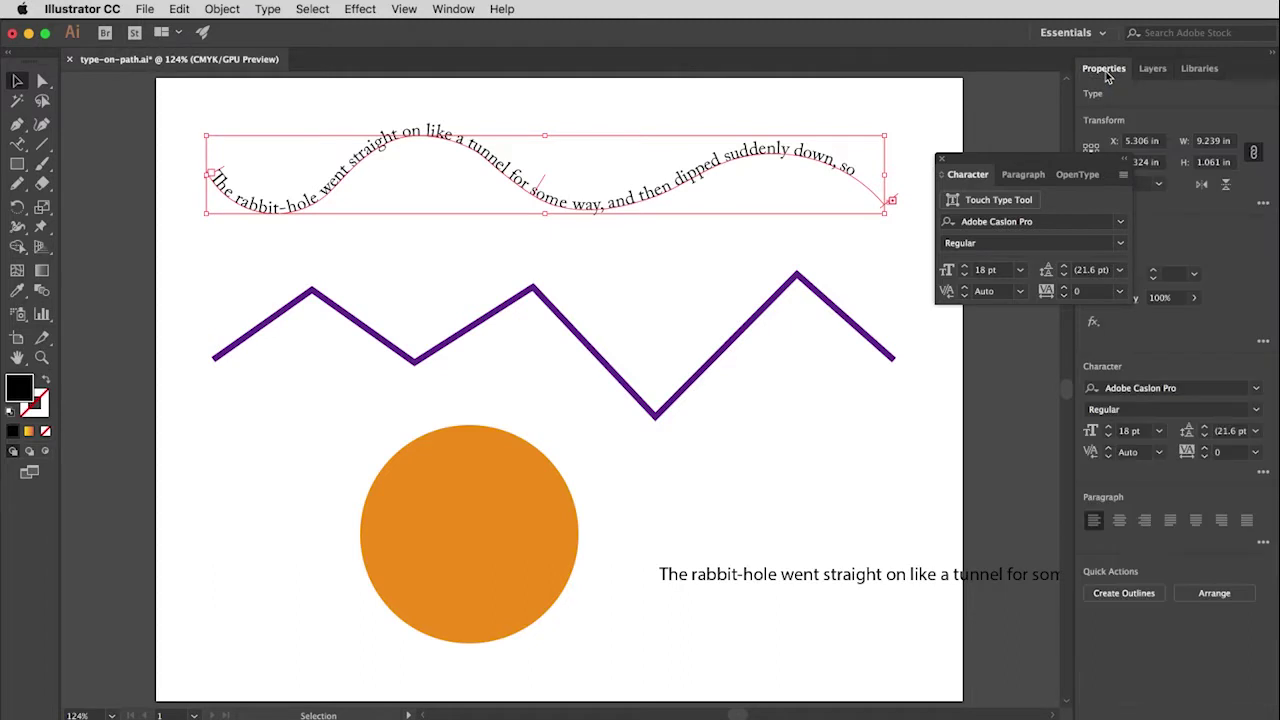
{"action": "left_click", "coordinate": [1146, 523]}
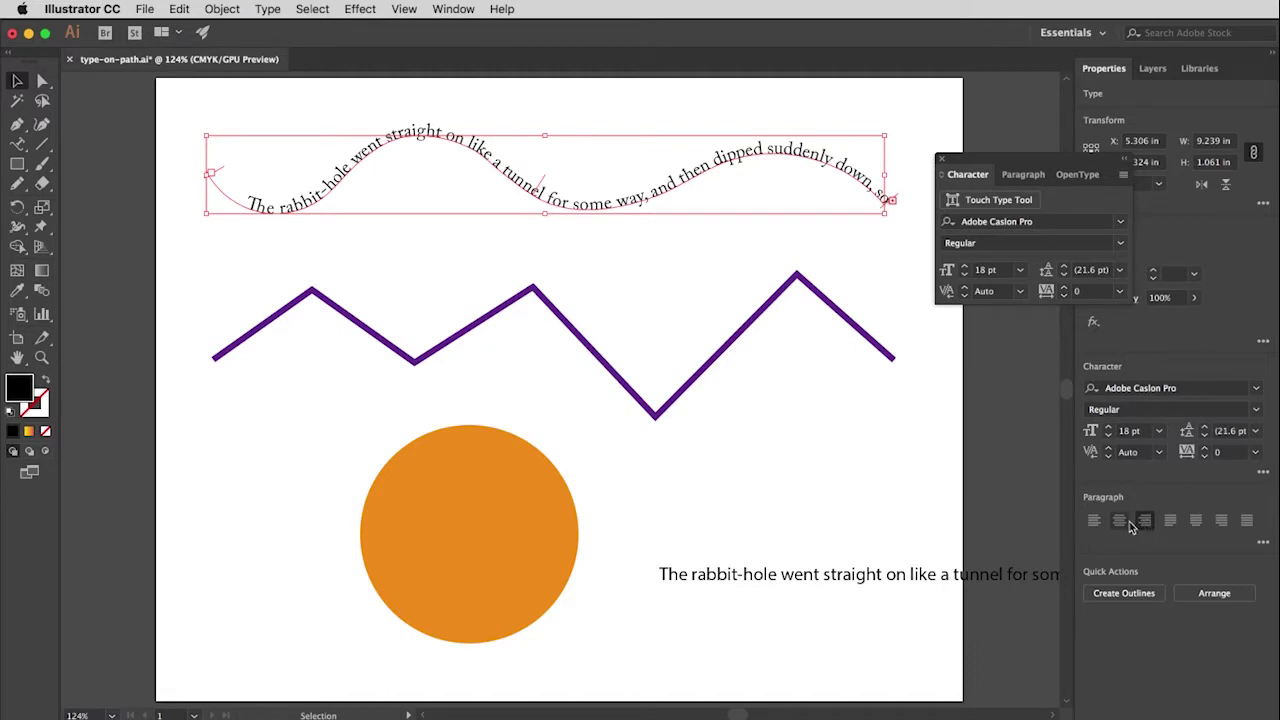
{"action": "left_click", "coordinate": [1118, 522]}
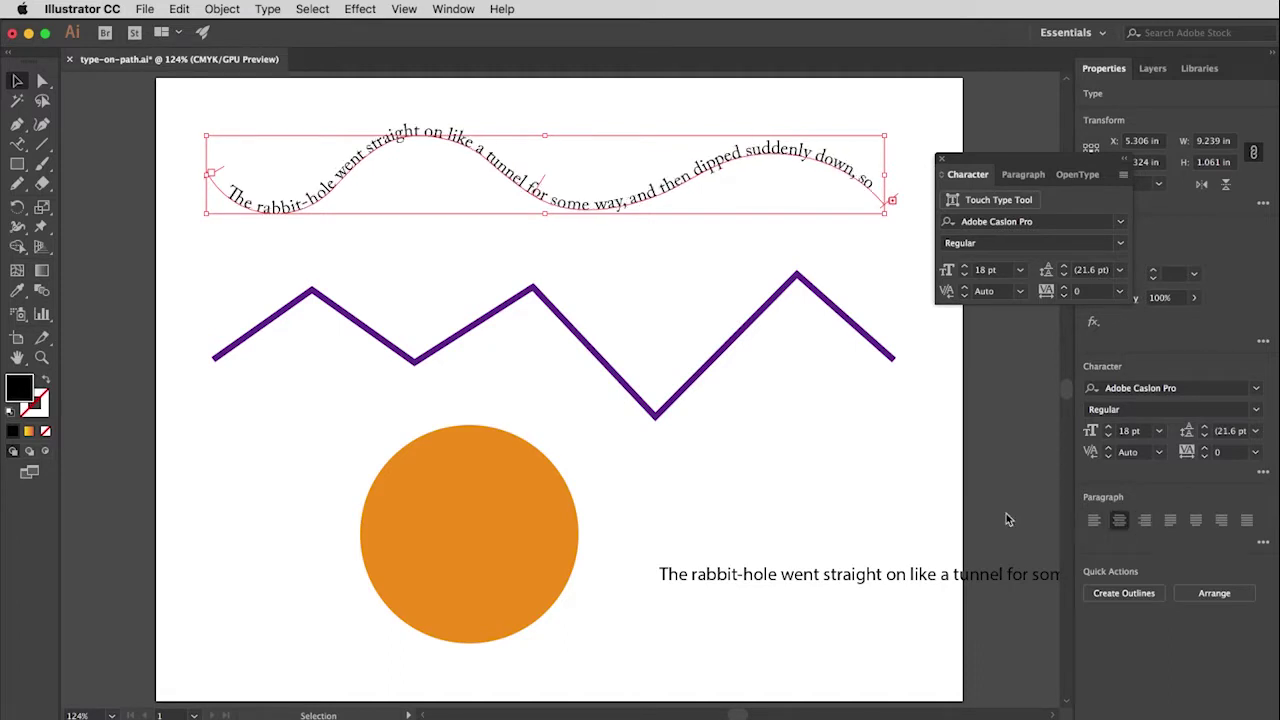
{"action": "left_click", "coordinate": [828, 506]}
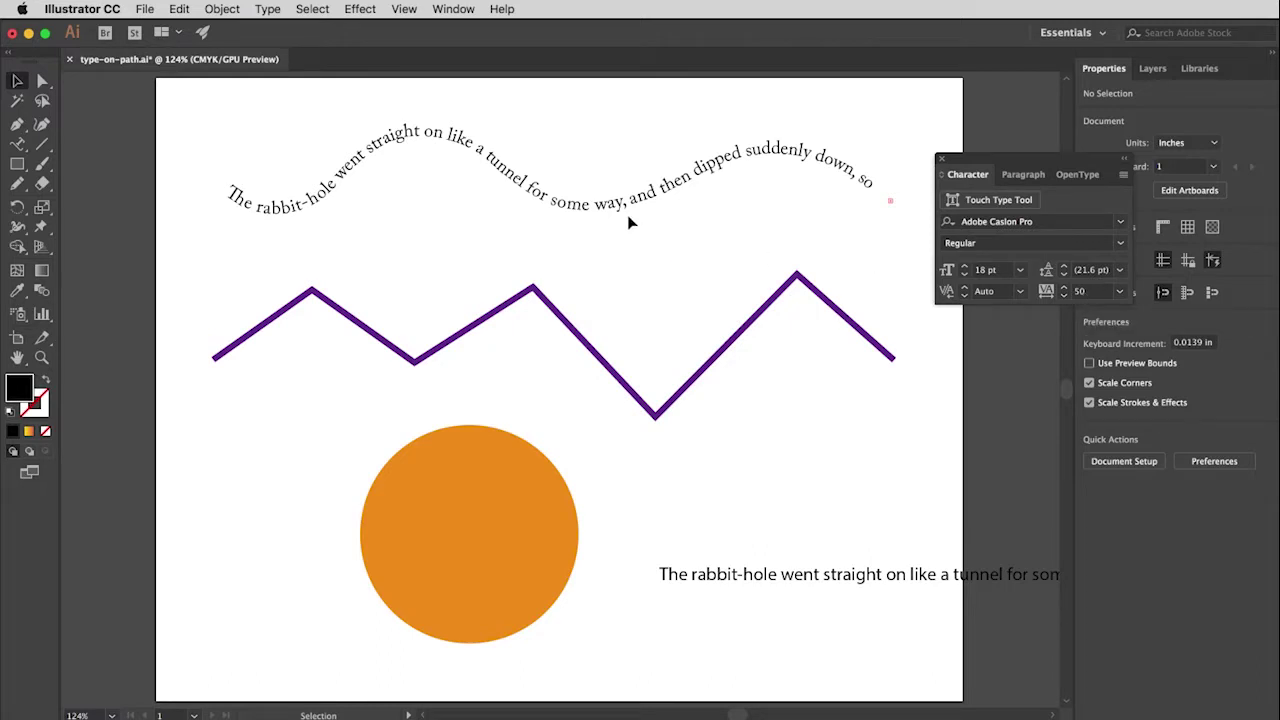
- Change the fill color of the wavy path text to red and deselect it
{"action": "left_click", "coordinate": [572, 210]}
{"action": "left_click_drag", "start_coordinate": [1050, 170], "coordinate": [953, 270]}
{"action": "left_click", "coordinate": [1090, 250]}
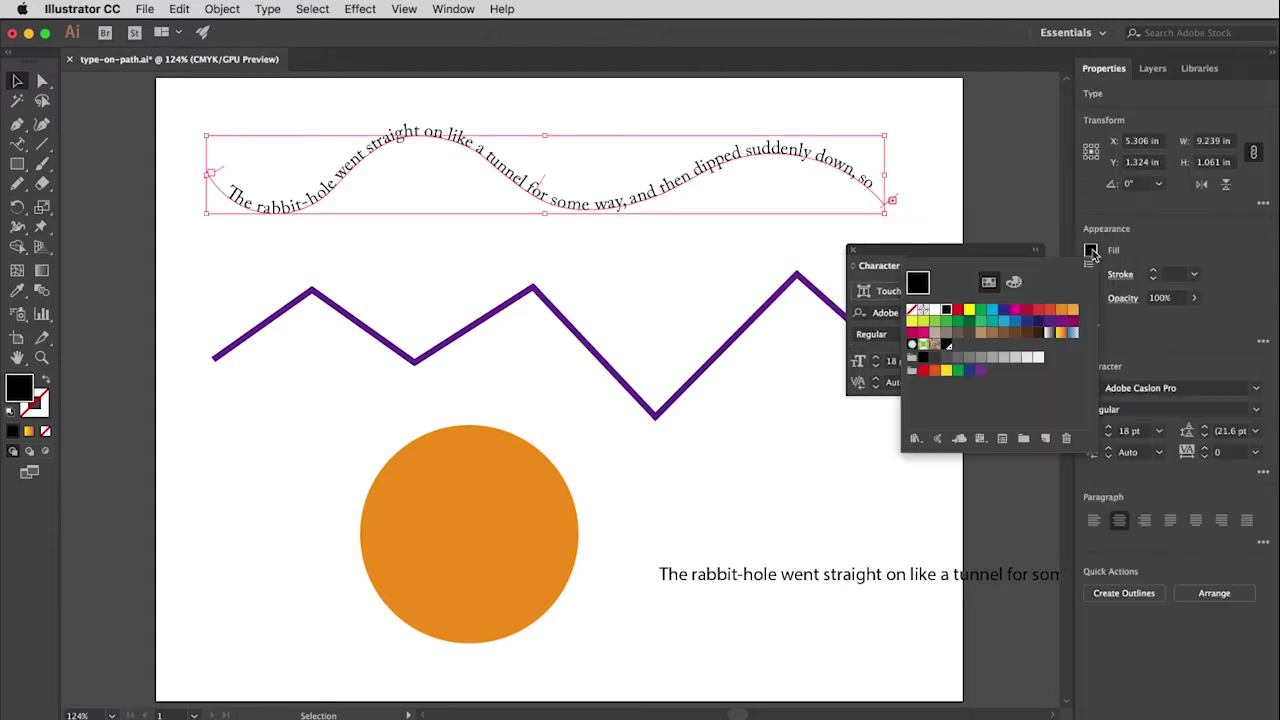
{"action": "left_click", "coordinate": [1040, 315]}
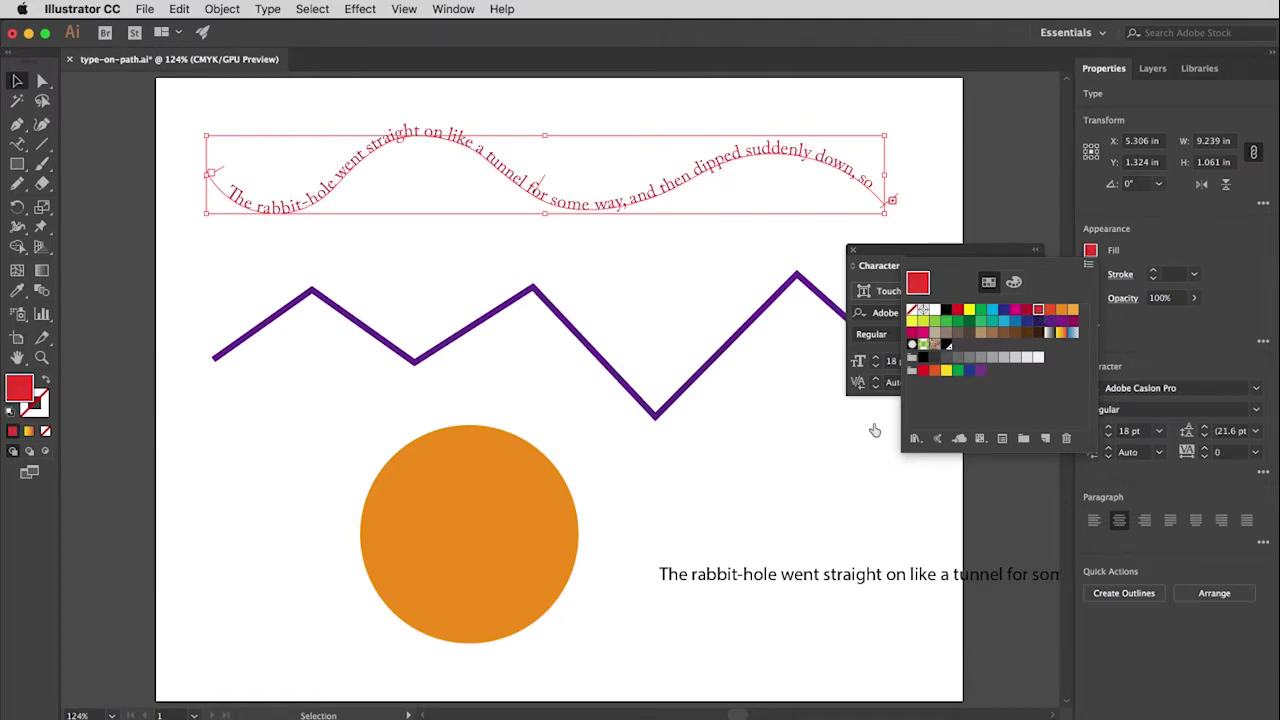
{"action": "left_click", "coordinate": [862, 438]}
{"action": "left_click", "coordinate": [837, 453]}
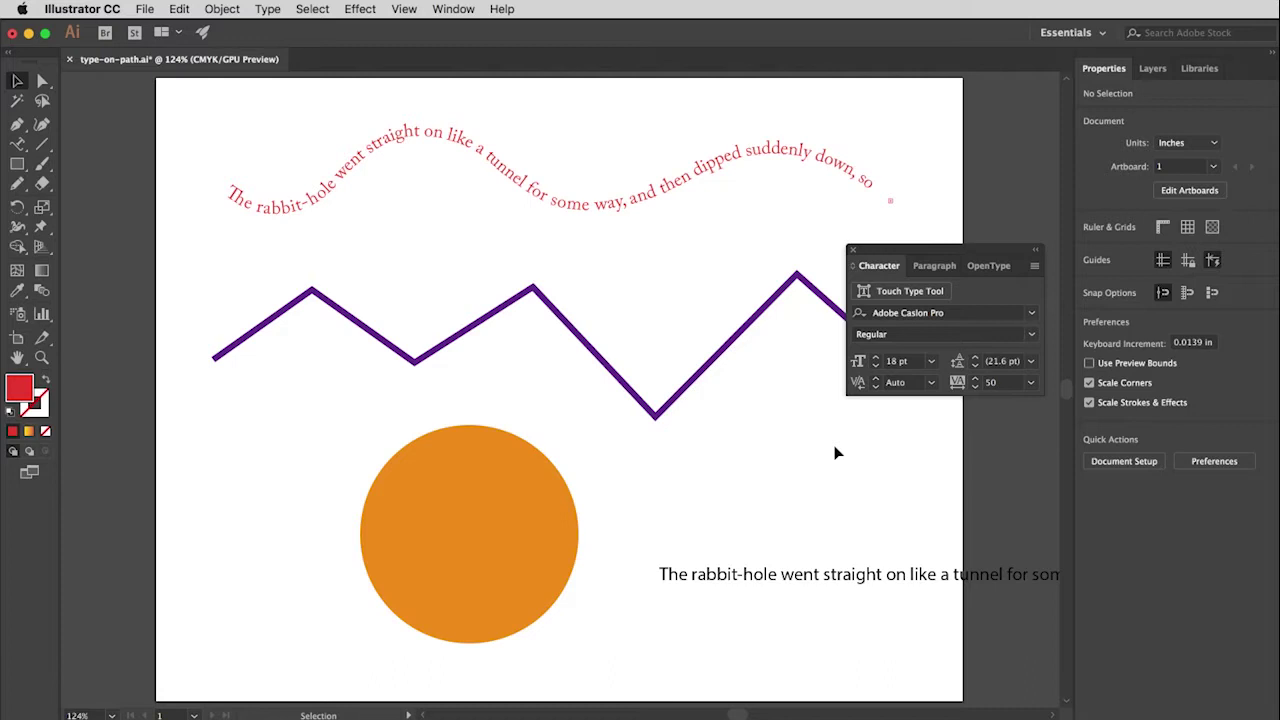
- Convert the purple zigzag line to a type path from its left end and fill it with the rabbit-hole text
{"action": "left_click_drag", "start_coordinate": [874, 252], "coordinate": [1035, 158]}
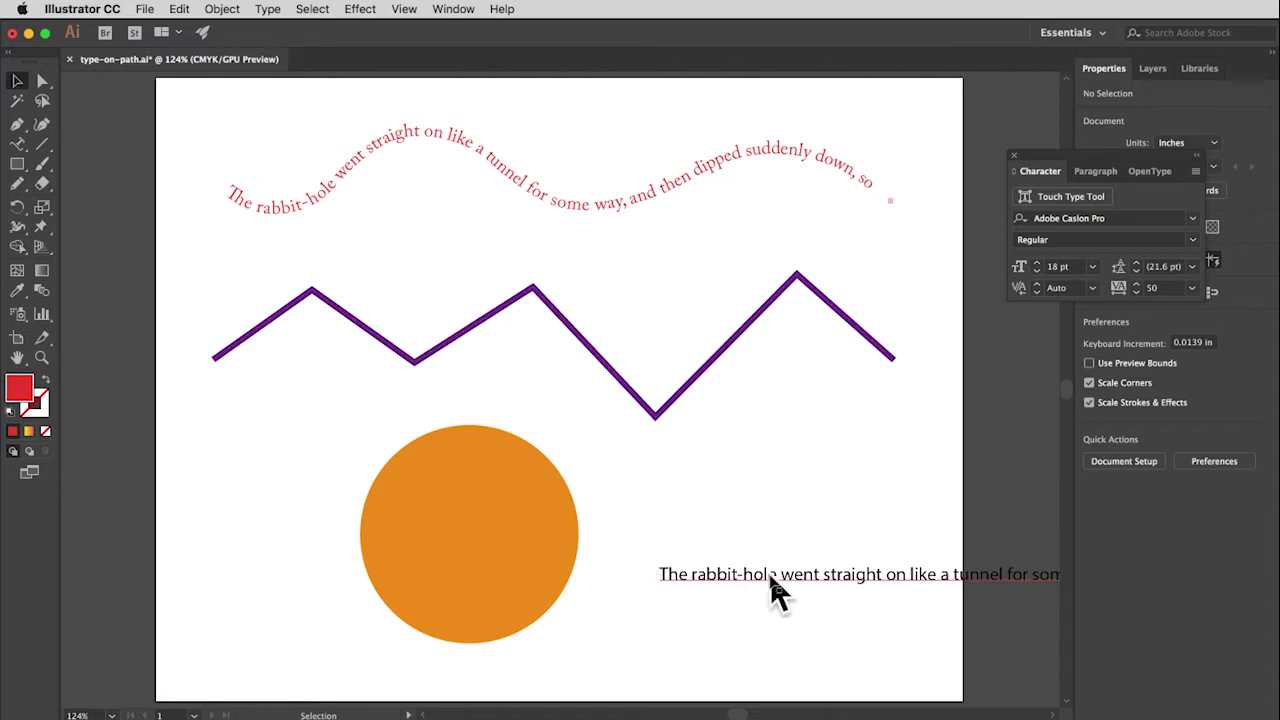
{"action": "left_click", "coordinate": [483, 327]}
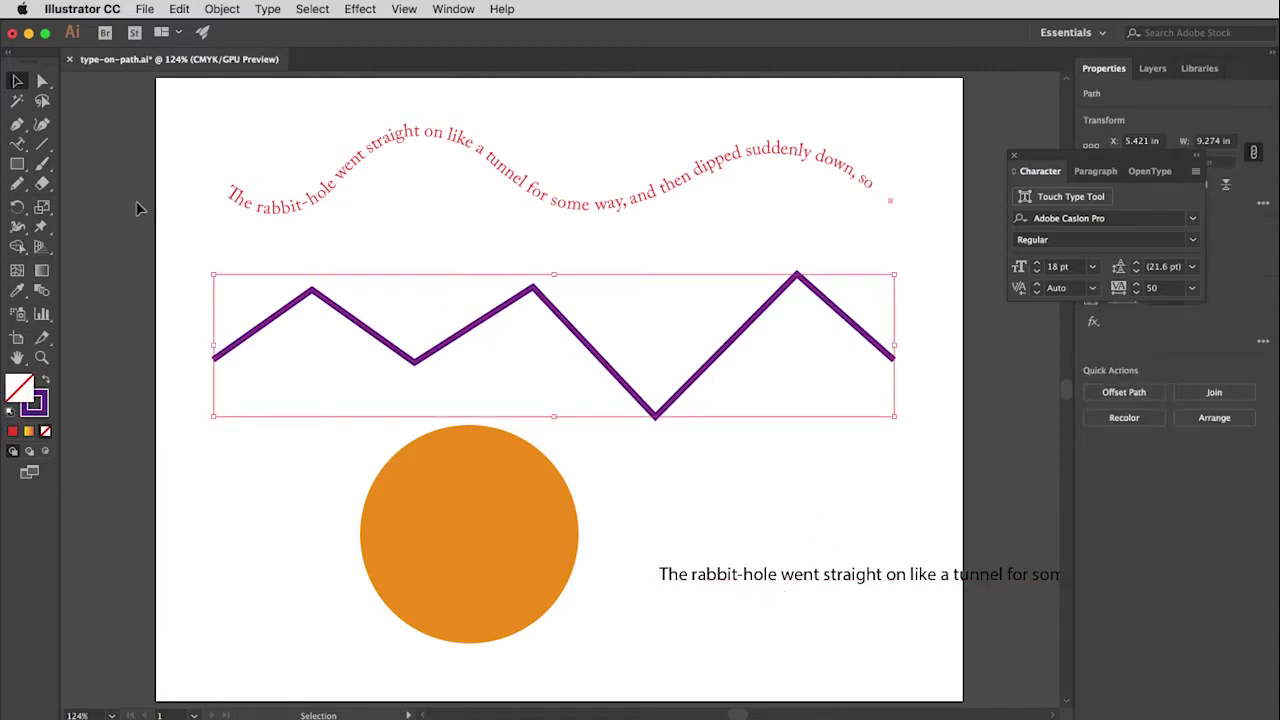
{"action": "left_click", "coordinate": [18, 145]}
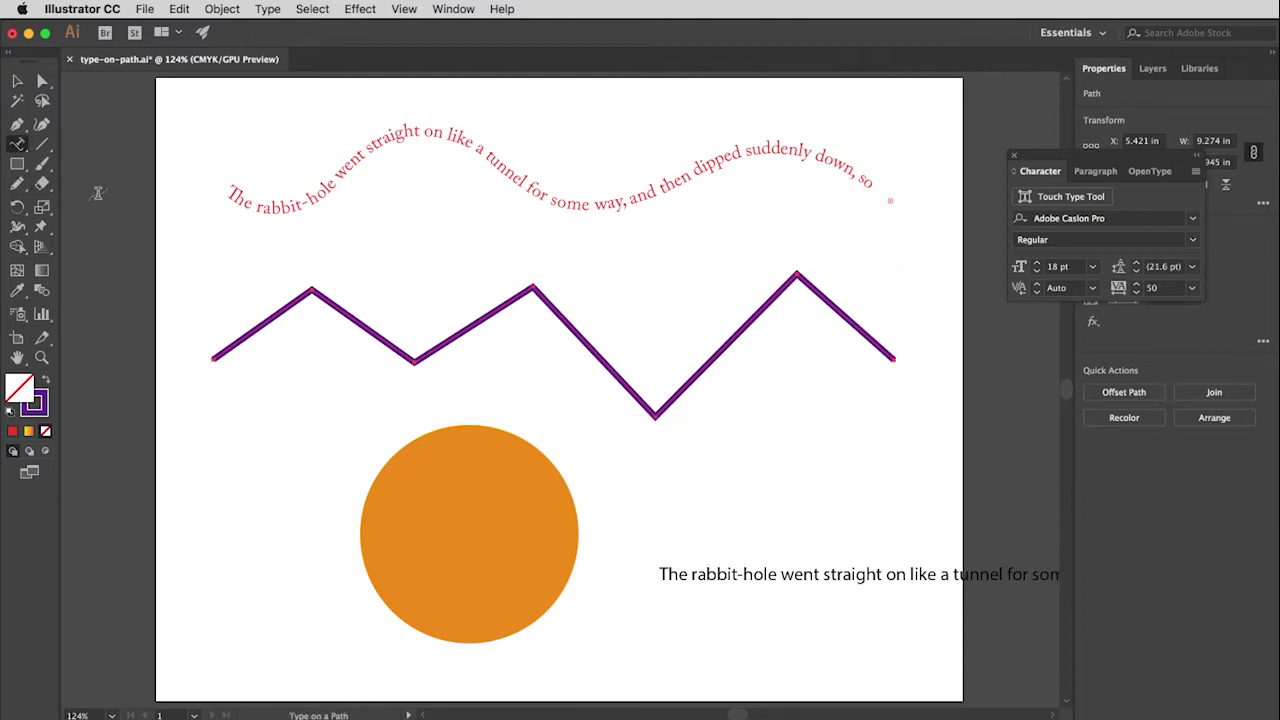
{"action": "left_click", "coordinate": [233, 341]}
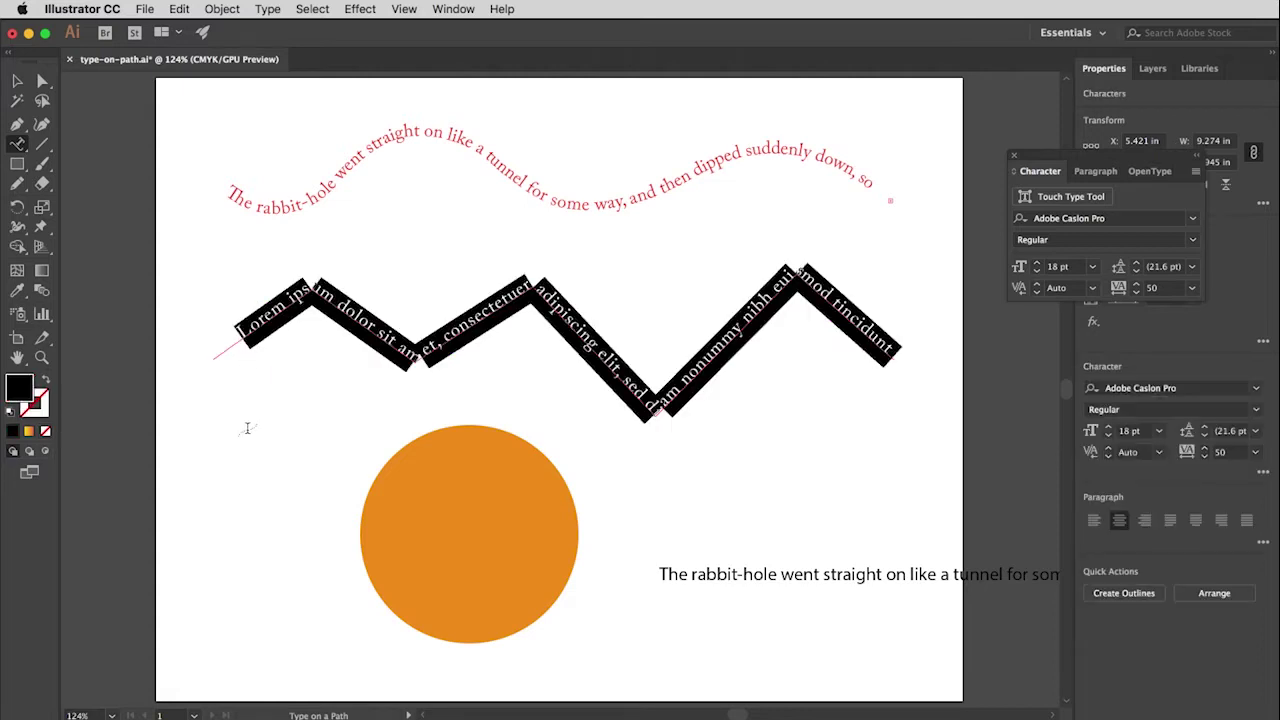
{"action": "type", "text": "The rabbit-hole went straight on like a tunnel for some way, and then dipped suddenly down, so suddenly that"}
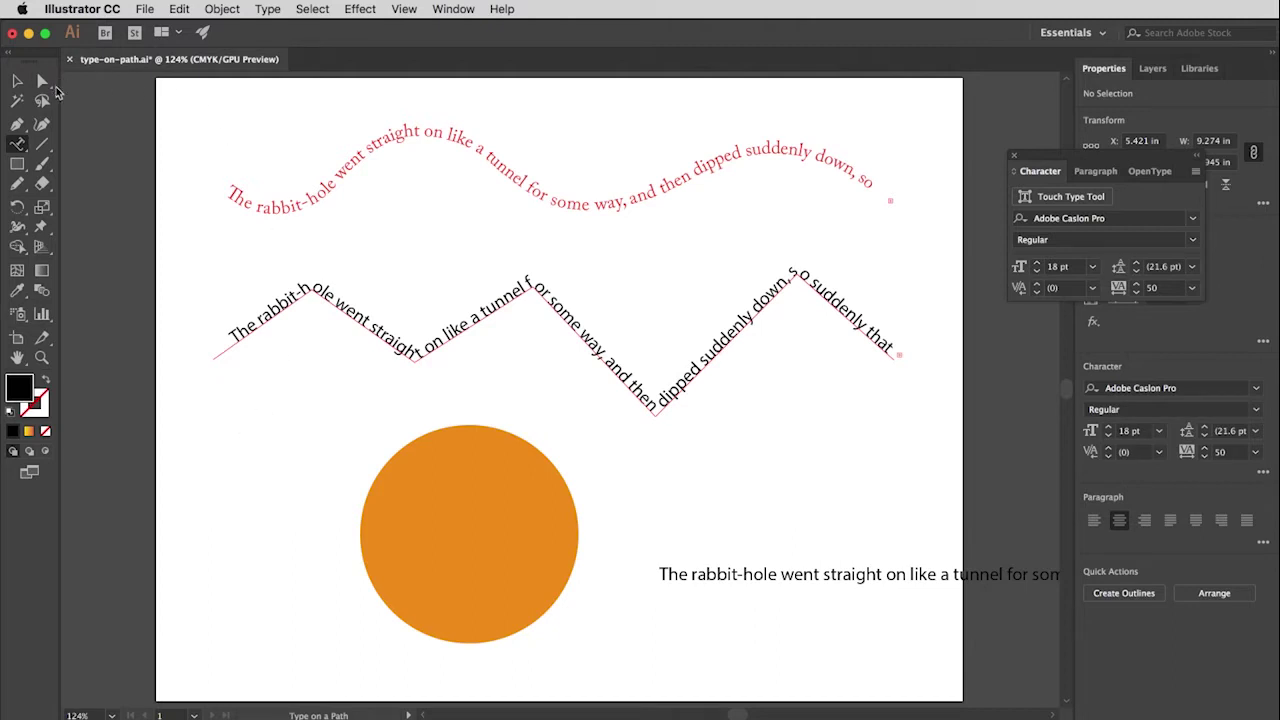
- Shift the start of the zigzag path text back to the line's left end and deselect it
{"action": "left_click", "coordinate": [19, 85]}
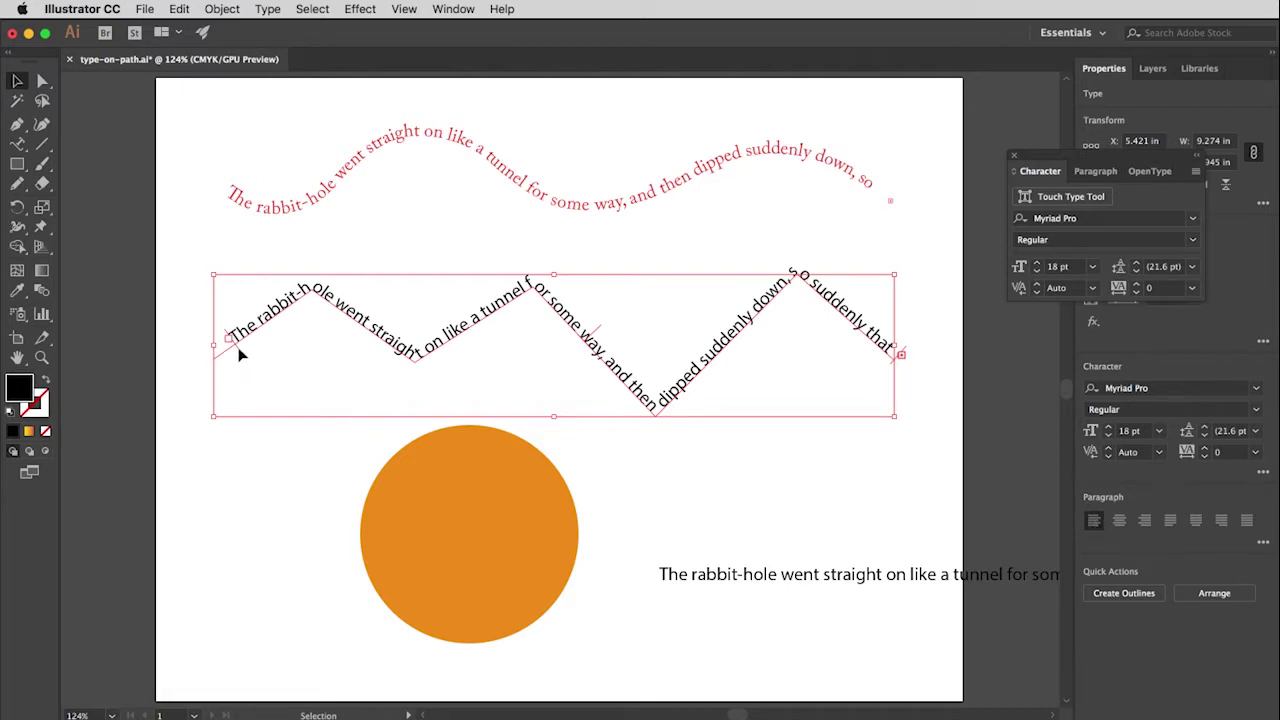
{"action": "left_click_drag", "start_coordinate": [242, 354], "coordinate": [217, 358]}
{"action": "left_click", "coordinate": [278, 510]}
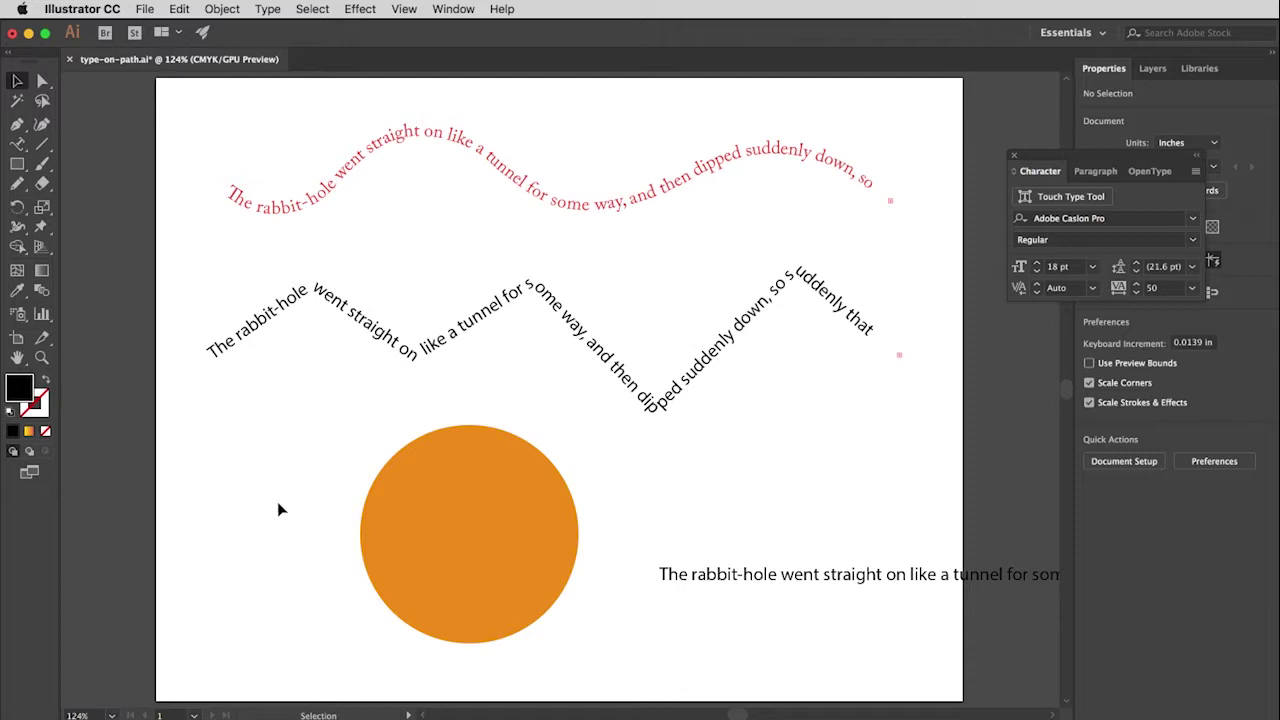
- Run the rabbit-hole text around the outside of the orange circle, starting from the circle's top point
{"action": "left_click", "coordinate": [478, 490]}
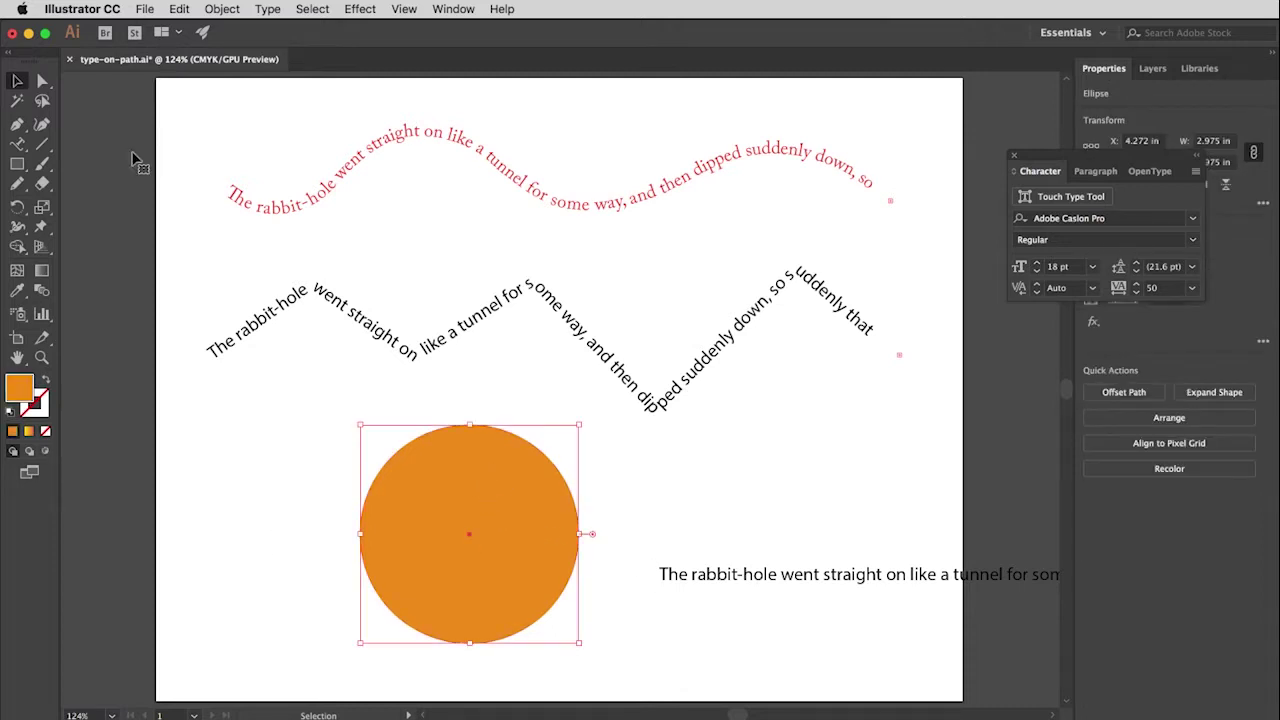
{"action": "left_click", "coordinate": [17, 144]}
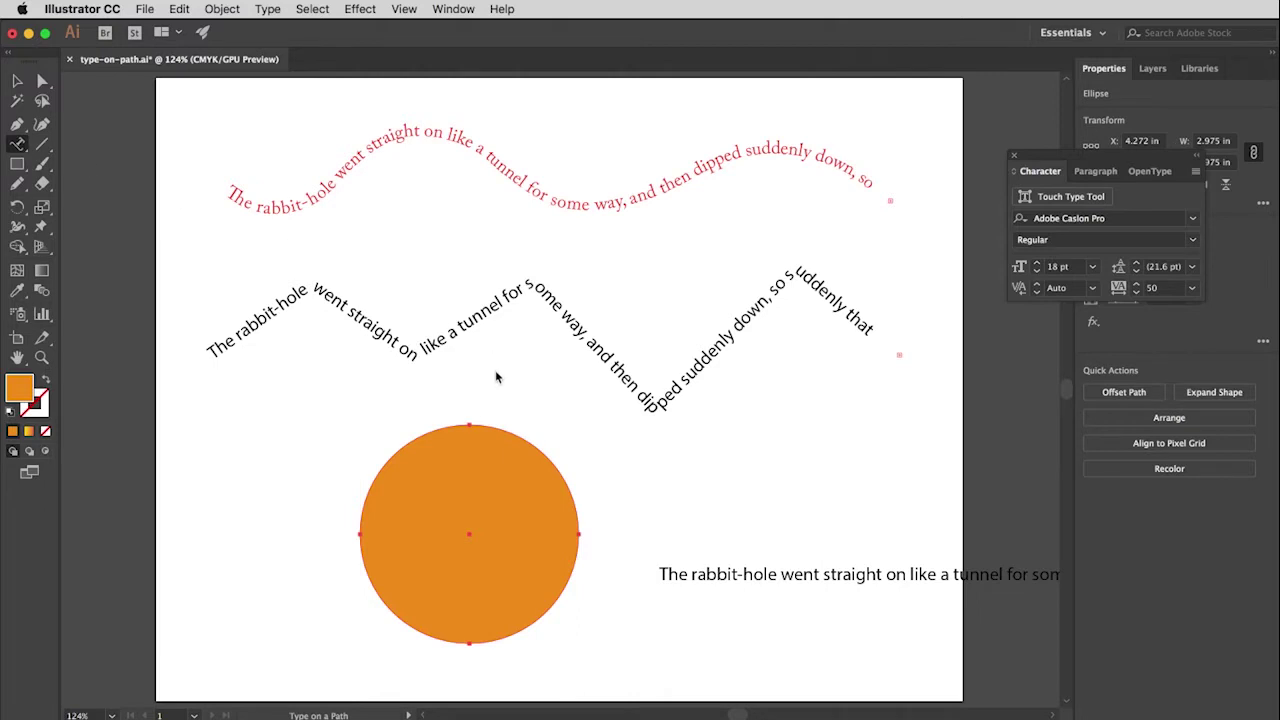
{"action": "left_click", "coordinate": [469, 424]}
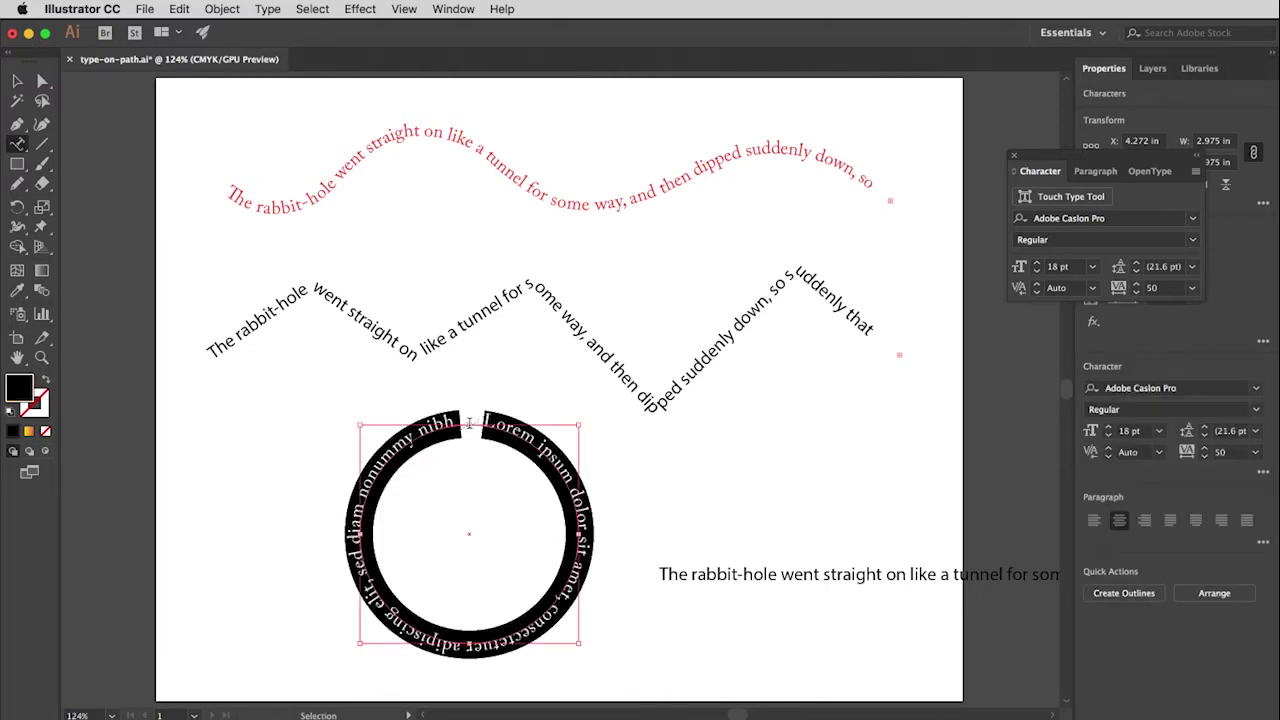
{"action": "type", "text": "The rabbit-hole went straight on like a tunnel for some way, and then dipped suddenly"}
{"action": "key", "text": "super+shift+a"}
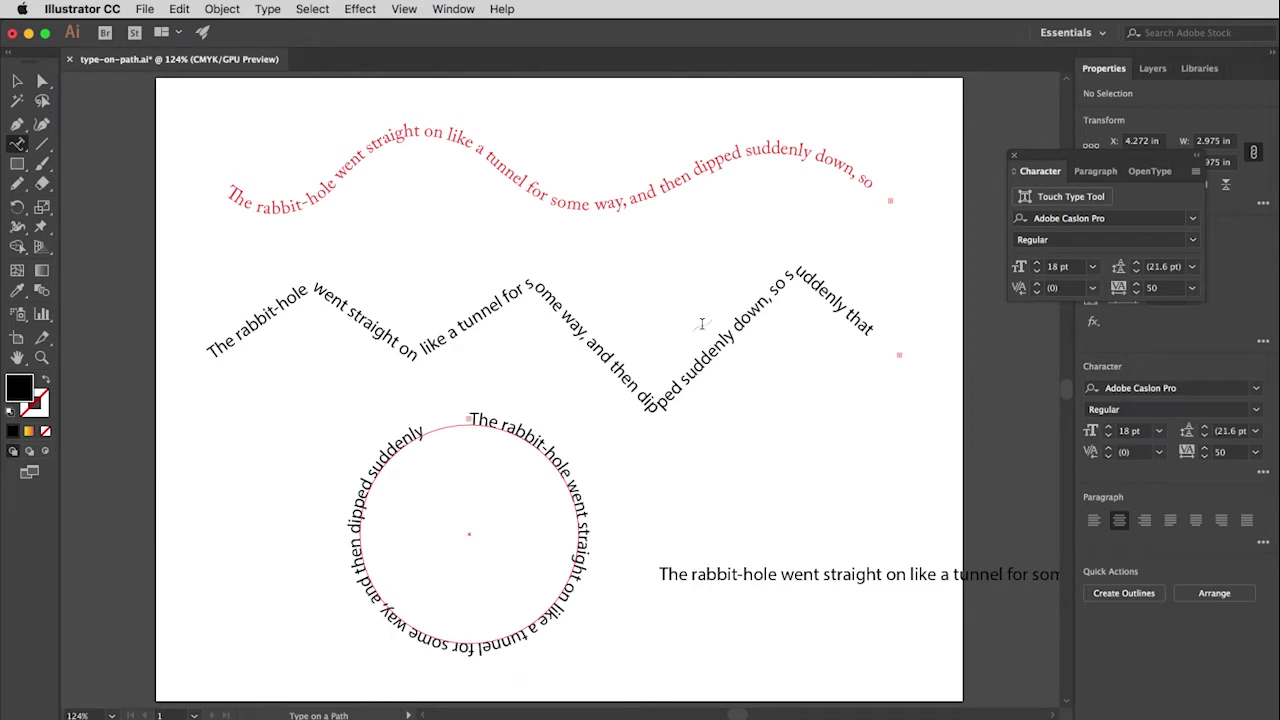
- Flip the circle text to the inside of the circle and deselect it
{"action": "left_click", "coordinate": [17, 83]}
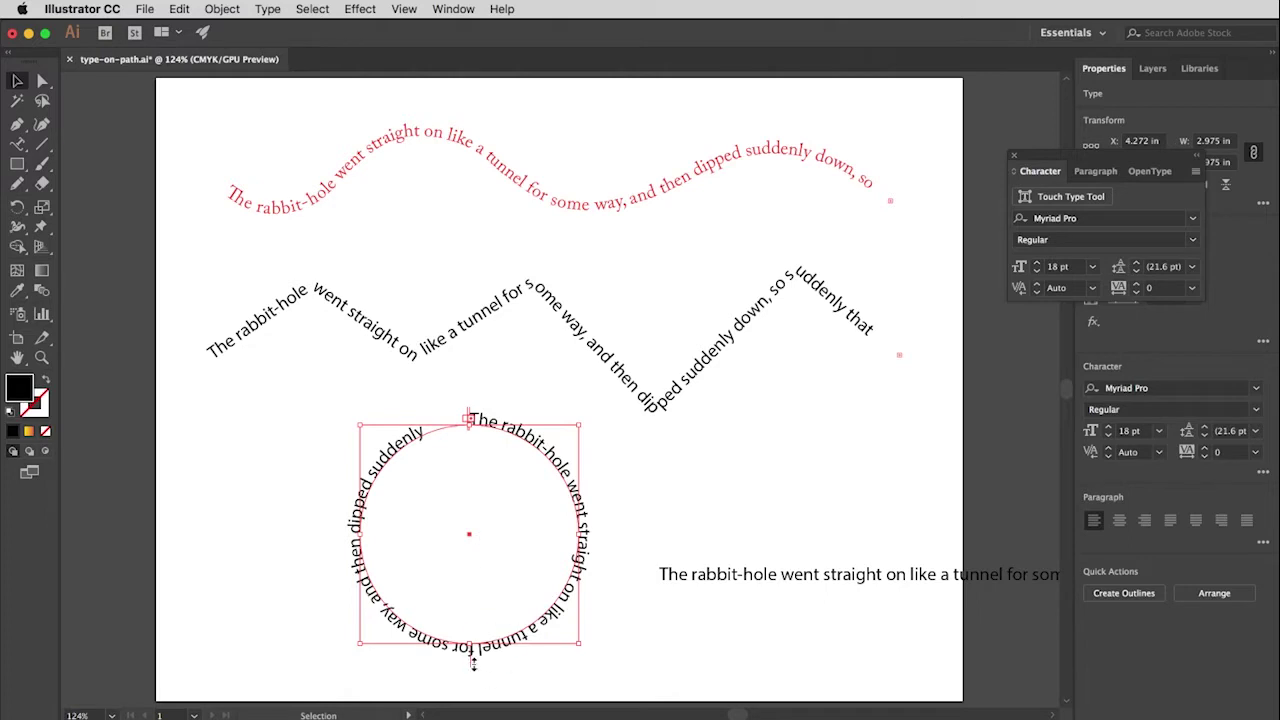
{"action": "left_click_drag", "start_coordinate": [471, 667], "coordinate": [472, 638]}
{"action": "left_click", "coordinate": [697, 490]}
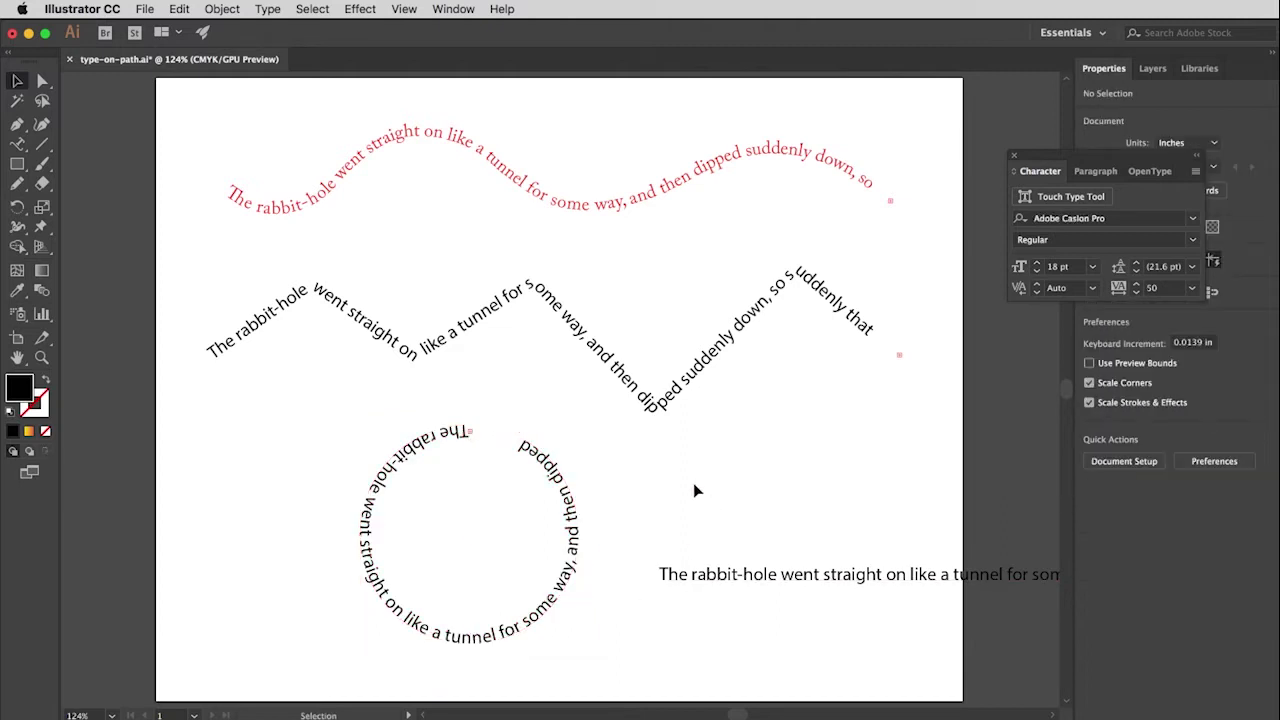
- Hide the "type on path" layer, then show the "spiral" layer and make it the active layer
{"action": "scroll", "coordinate": [697, 490], "scroll_direction": "down", "scroll_amount": 1}
{"action": "left_click", "coordinate": [1153, 70]}
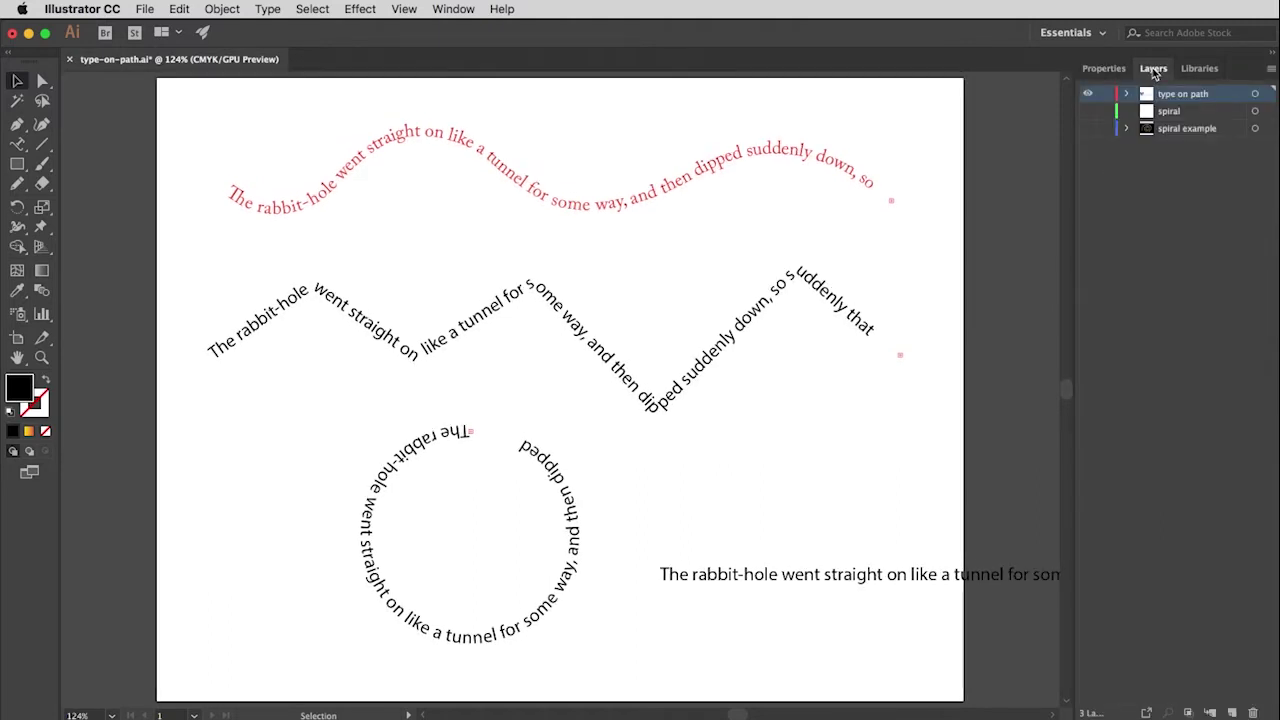
{"action": "left_click", "coordinate": [1089, 94]}
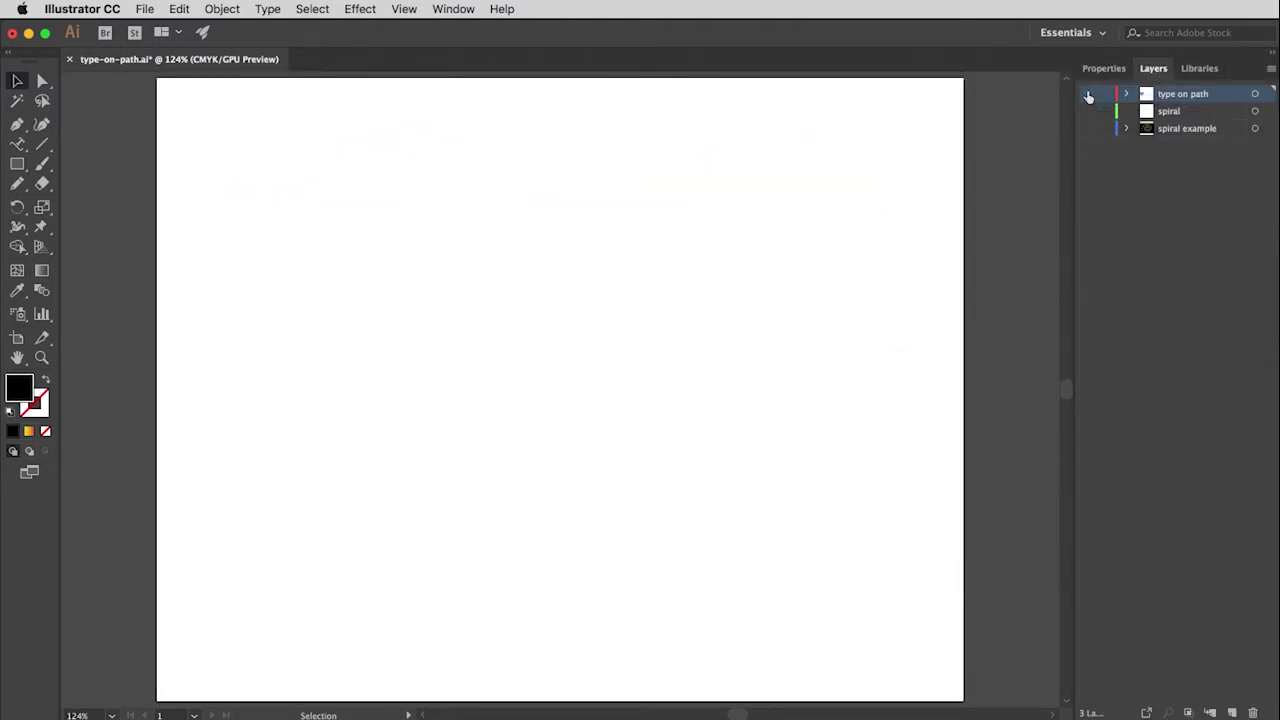
{"action": "left_click", "coordinate": [1089, 111]}
{"action": "left_click", "coordinate": [1203, 113]}
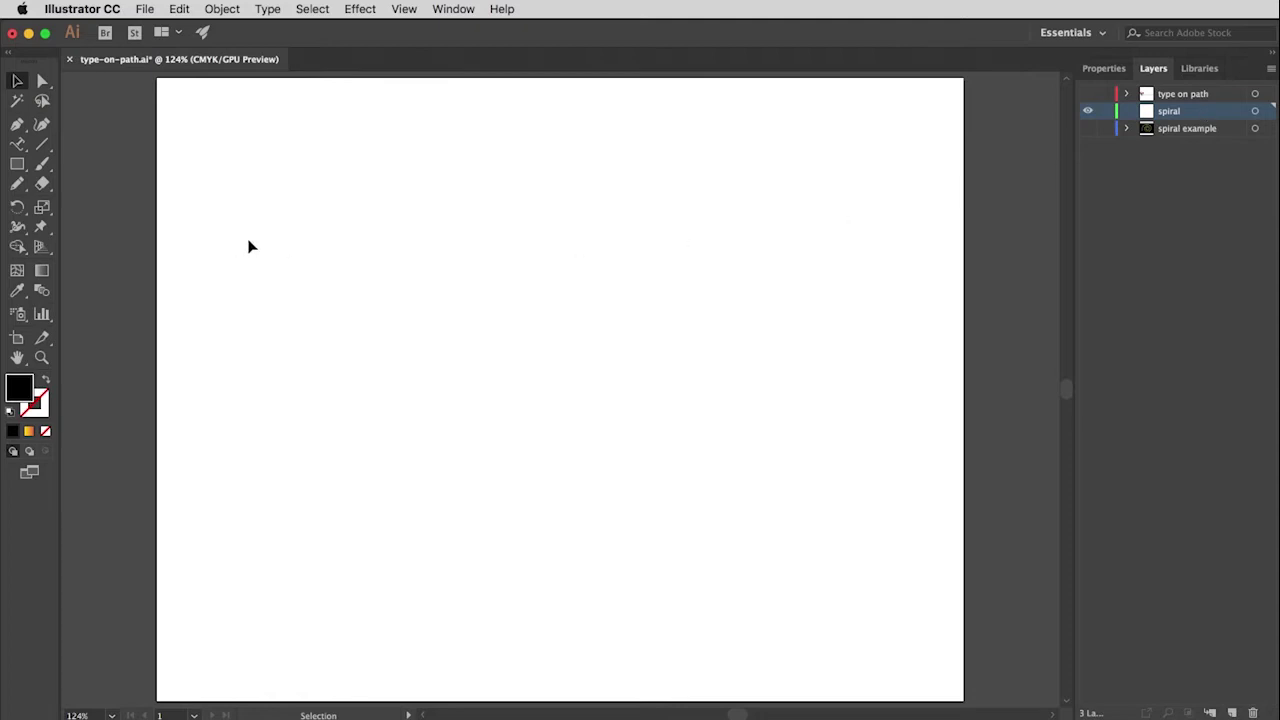
- Draw a freehand spiral about 6.3 in wide and 6.5 in high near the middle of the artboard with the Spiral tool
{"action": "left_click", "coordinate": [44, 147]}
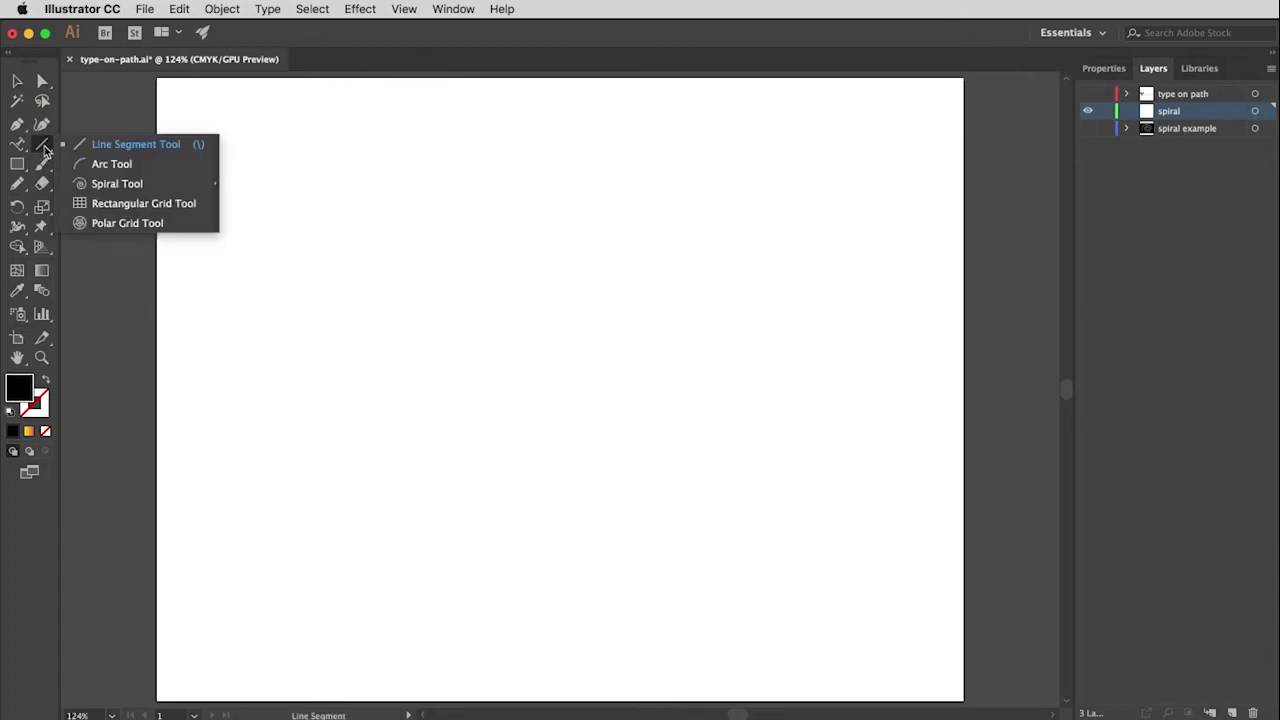
{"action": "left_click", "coordinate": [116, 184]}
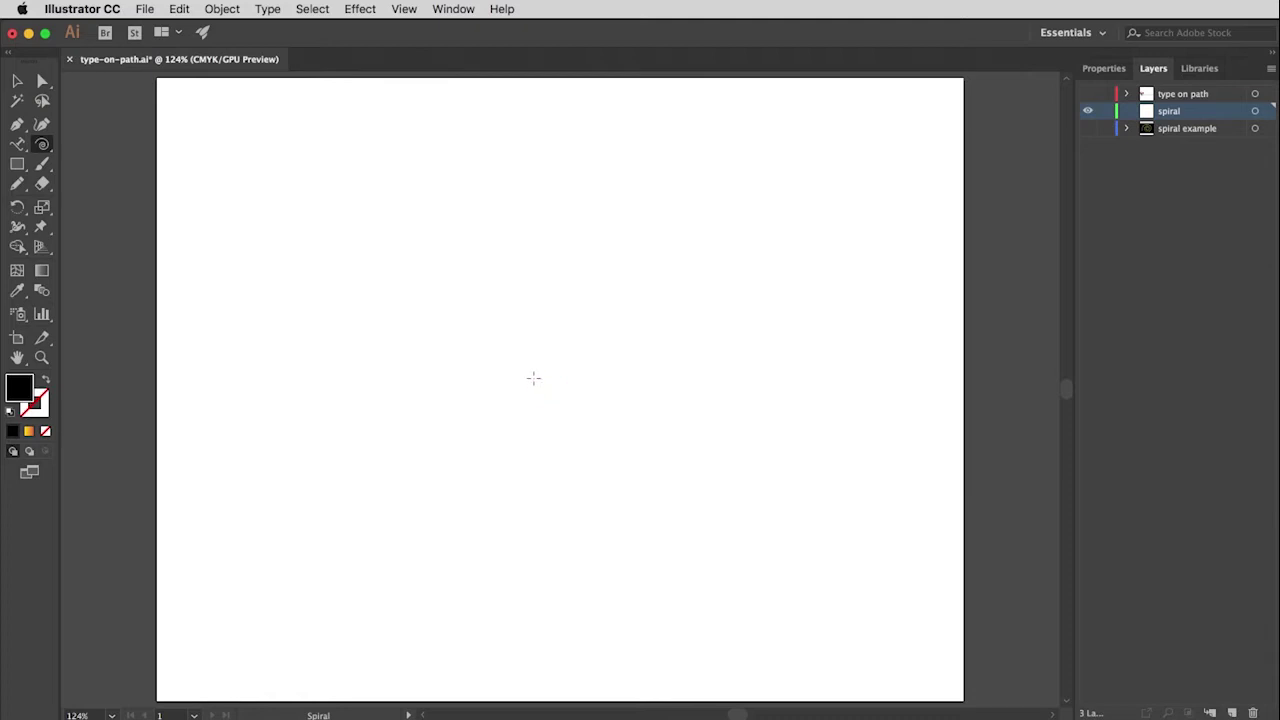
{"action": "left_click", "coordinate": [530, 365]}
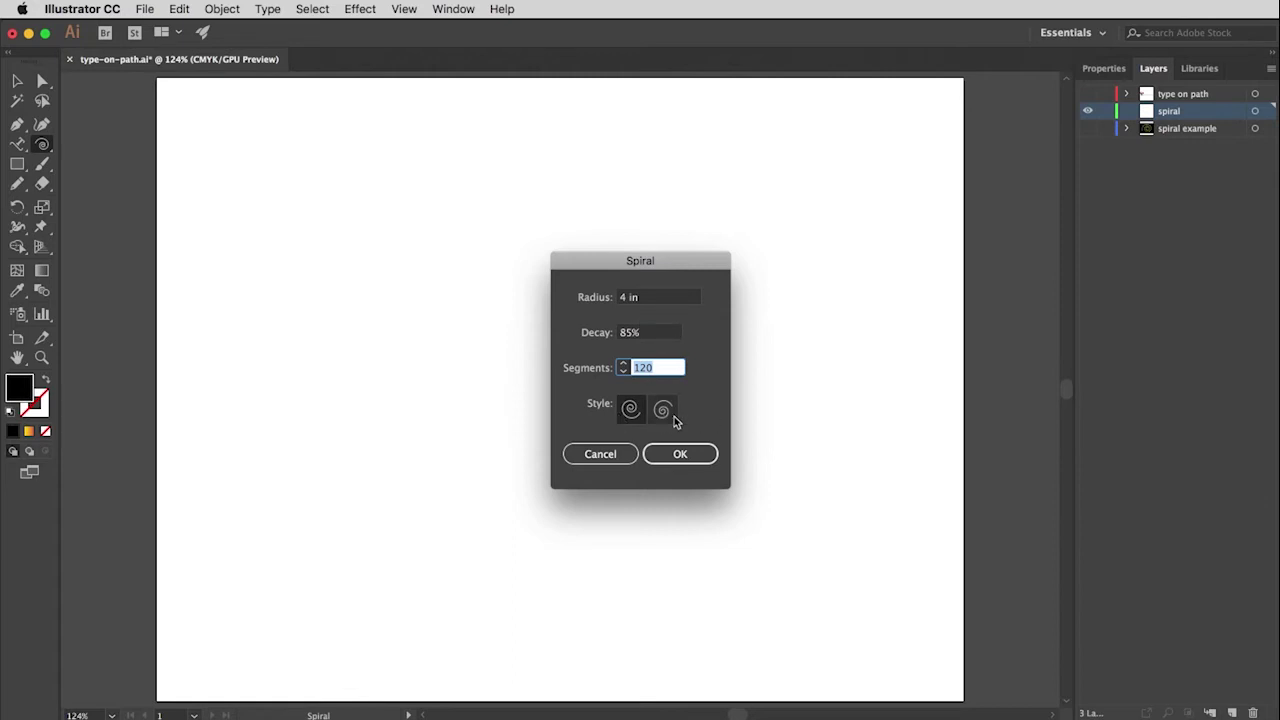
{"action": "left_click", "coordinate": [607, 459]}
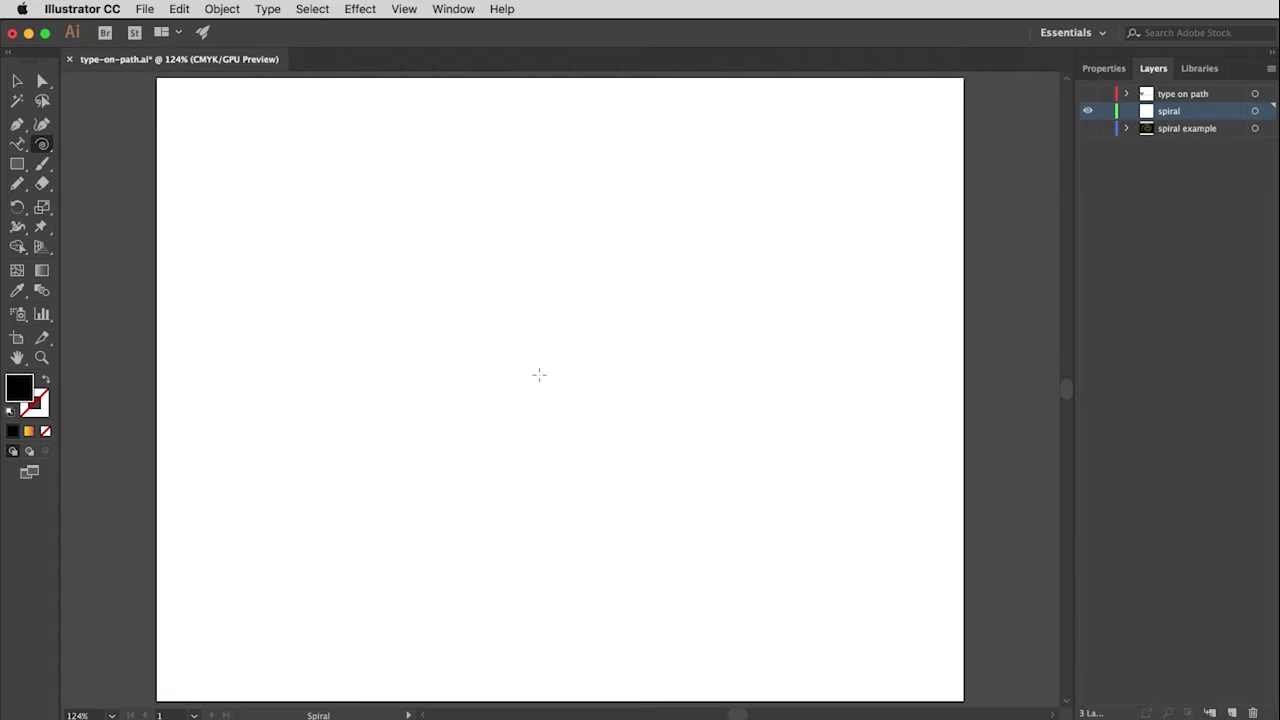
{"action": "left_click_drag", "start_coordinate": [539, 375], "coordinate": [734, 575]}
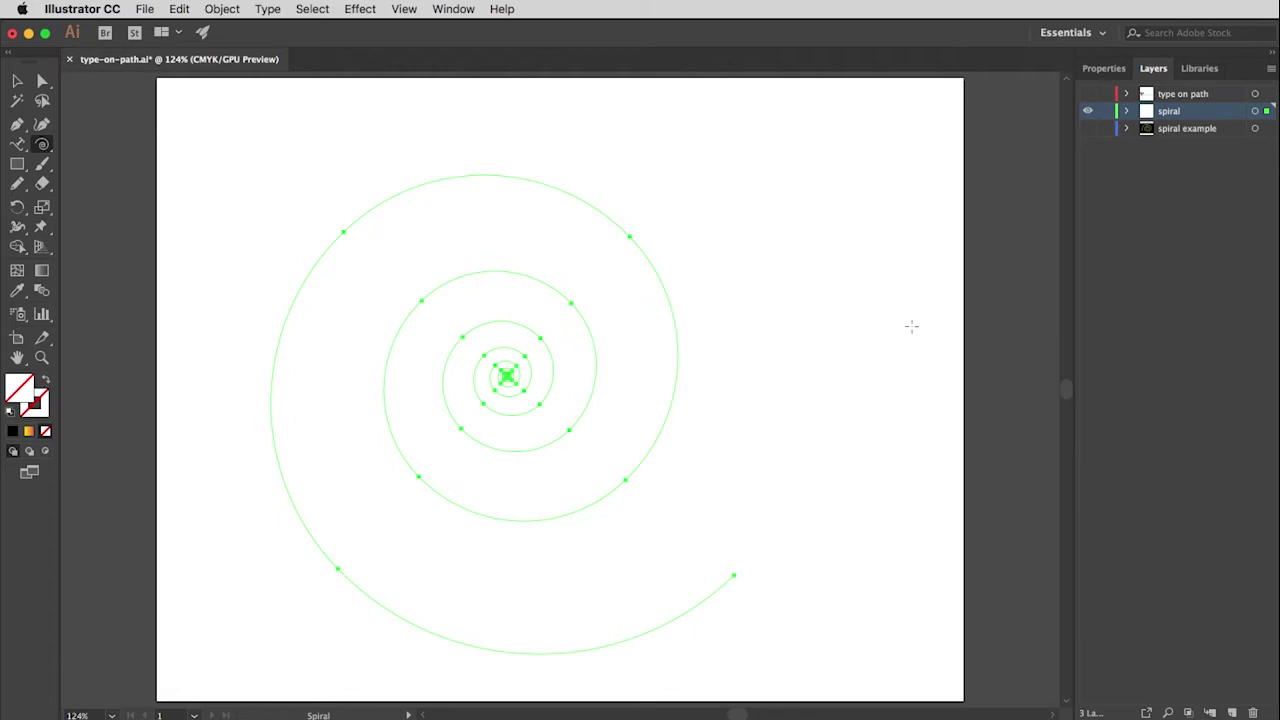
- Give the spiral a black 1 pt stroke and move it slightly up and right, closer to the artboard's center
{"action": "left_click", "coordinate": [1103, 70]}
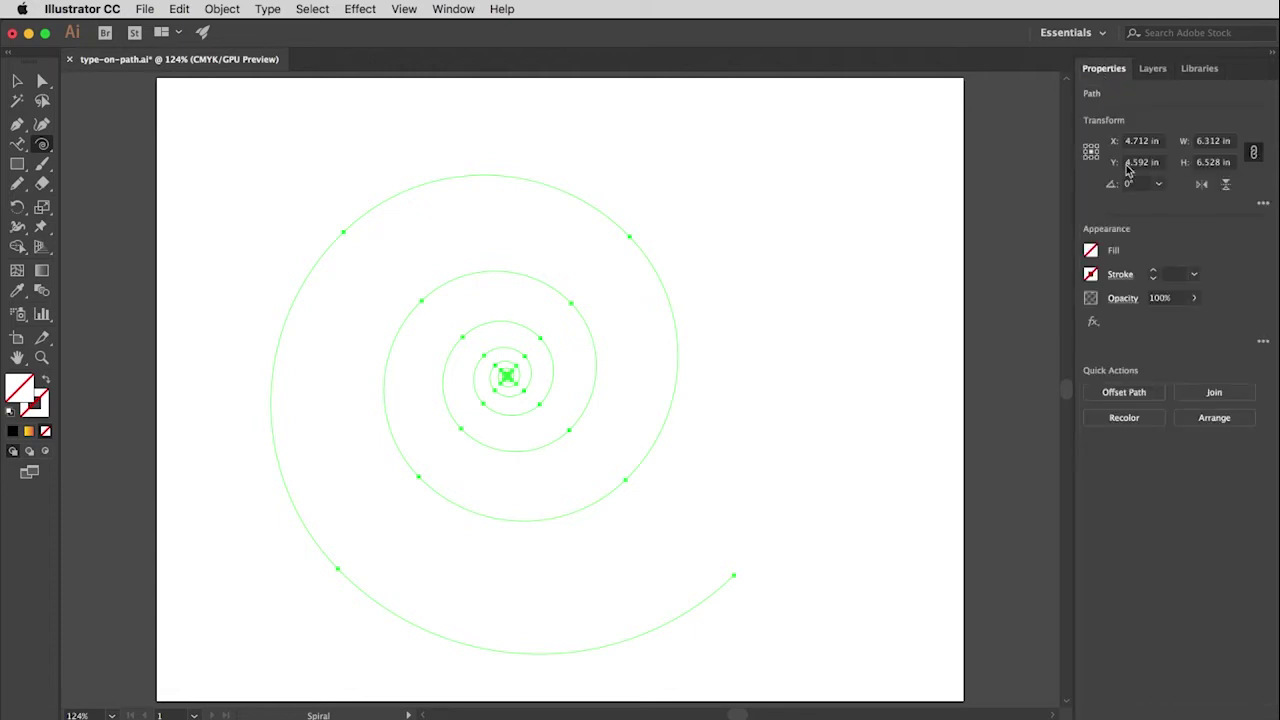
{"action": "left_click", "coordinate": [1091, 274]}
{"action": "left_click", "coordinate": [946, 333]}
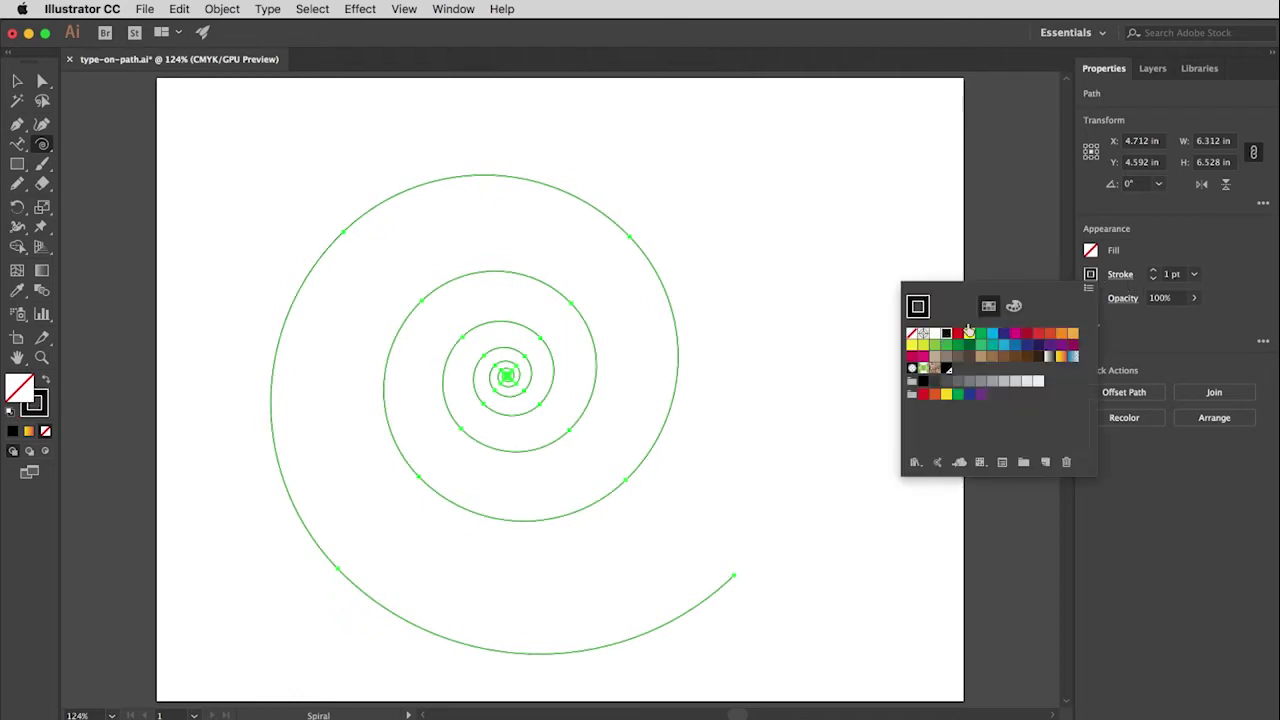
{"action": "left_click", "coordinate": [1088, 277]}
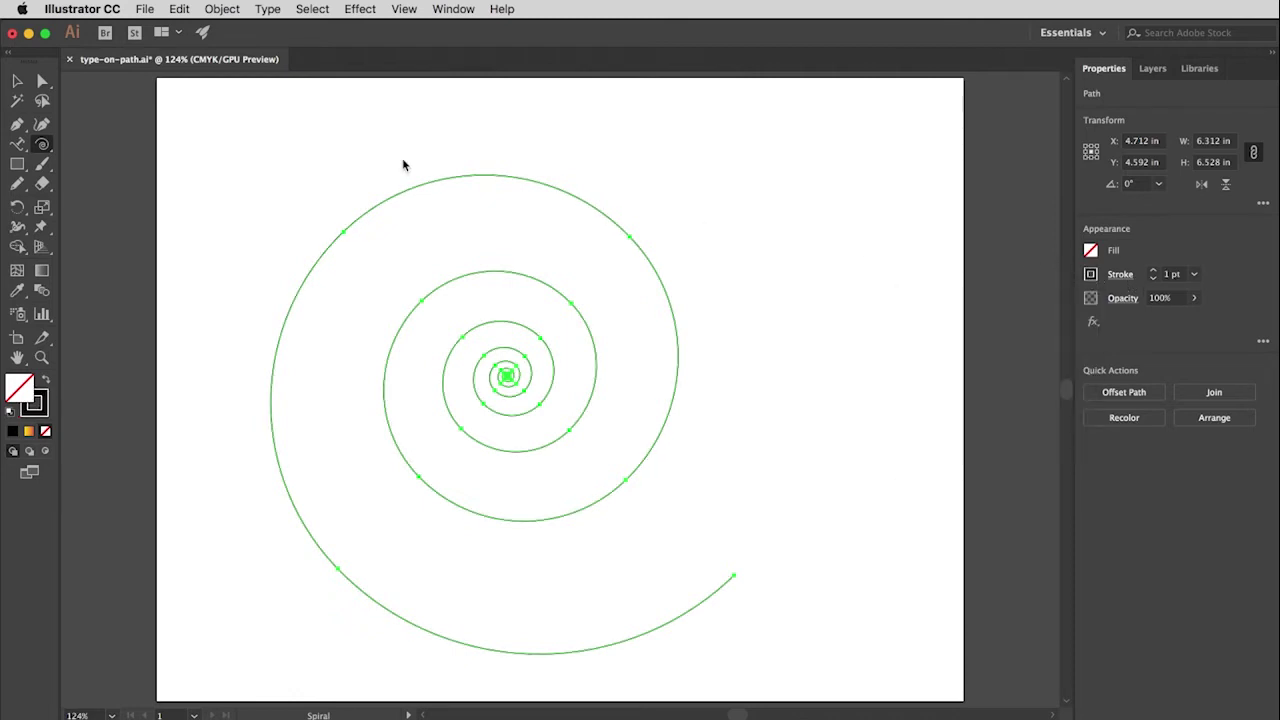
{"action": "left_click", "coordinate": [17, 81]}
{"action": "left_click", "coordinate": [918, 249]}
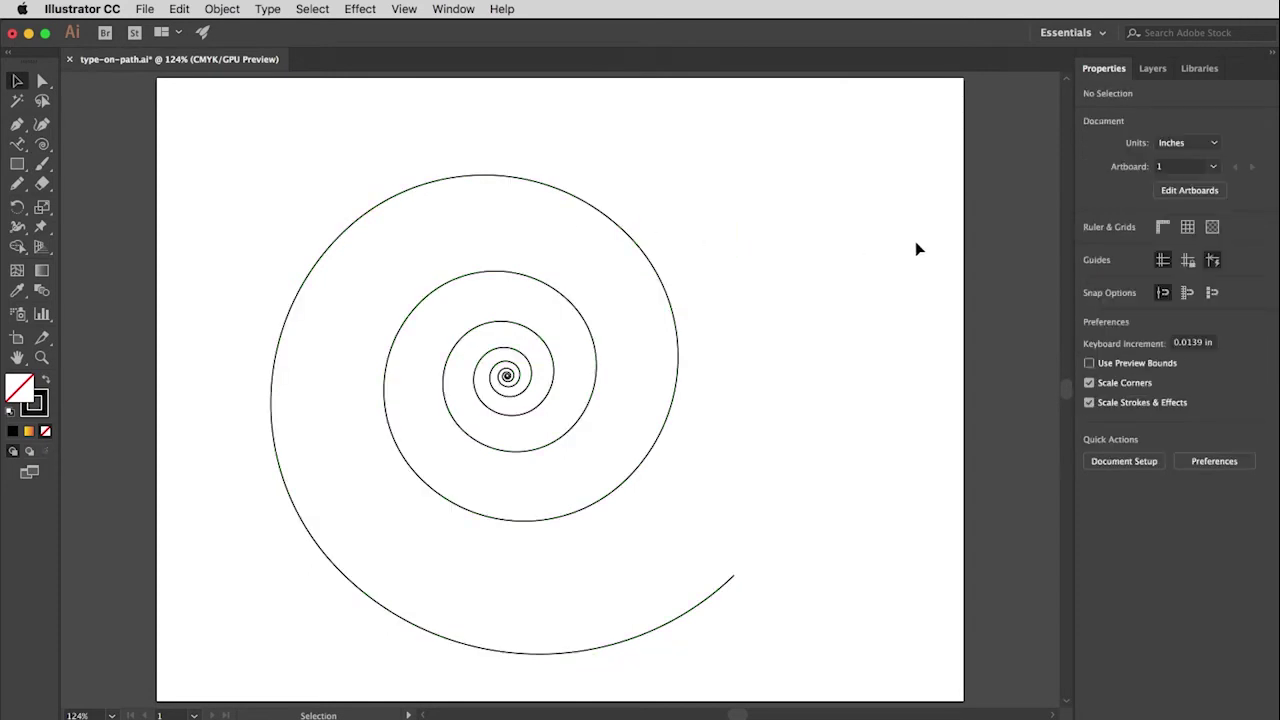
{"action": "left_click_drag", "start_coordinate": [540, 343], "coordinate": [573, 326]}
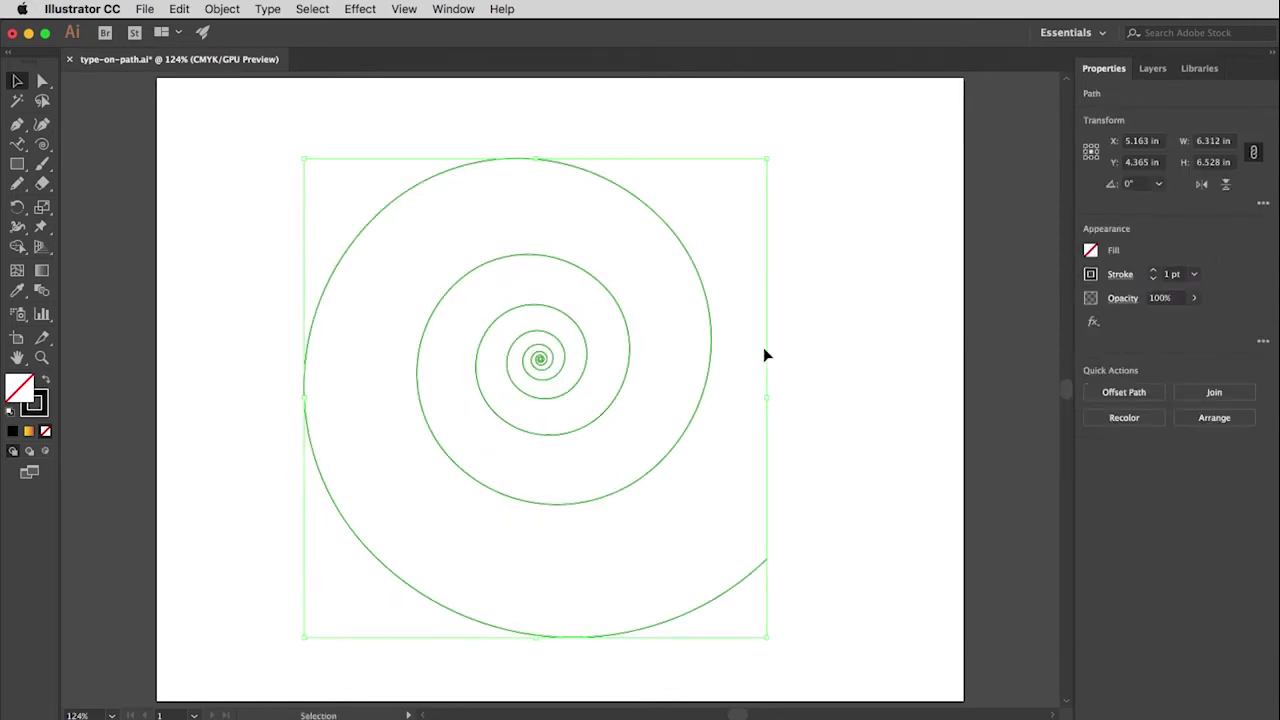
- Convert the spiral to a type path from its outer end and fill it with the rabbit-hole text through "a very deep well."
{"action": "left_click_drag", "start_coordinate": [22, 148], "coordinate": [60, 176]}
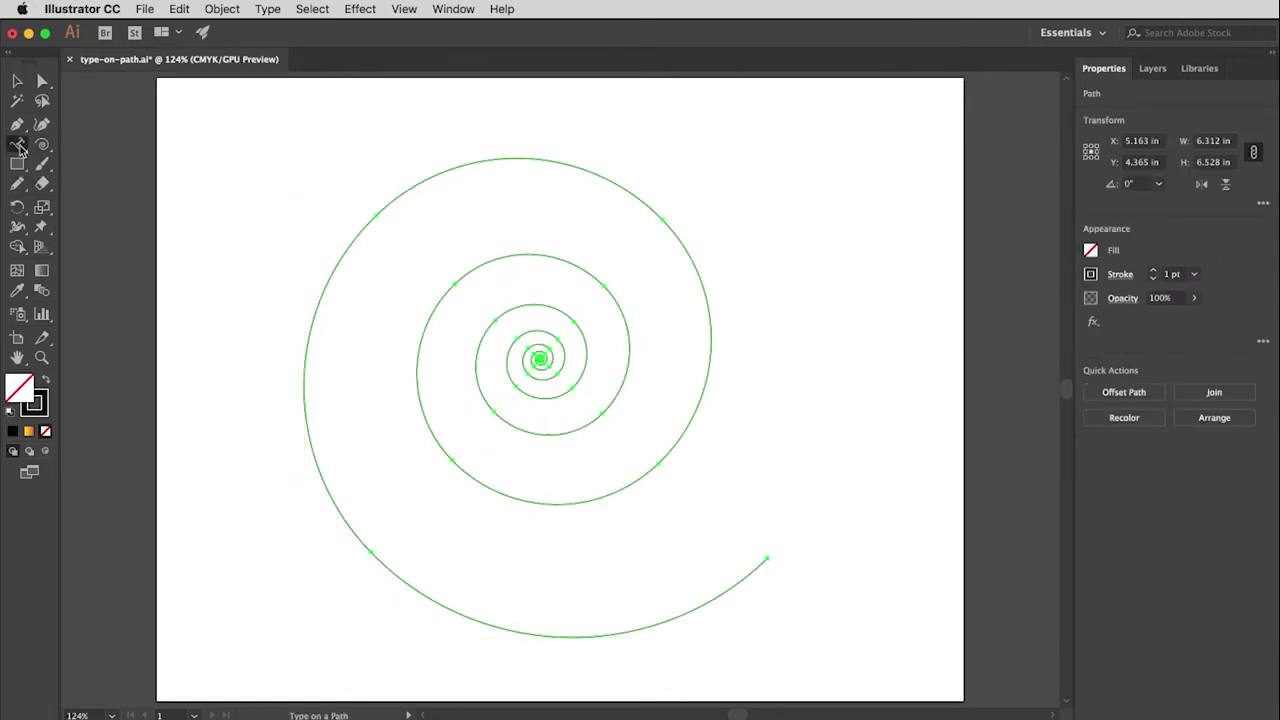
{"action": "left_click", "coordinate": [752, 571]}
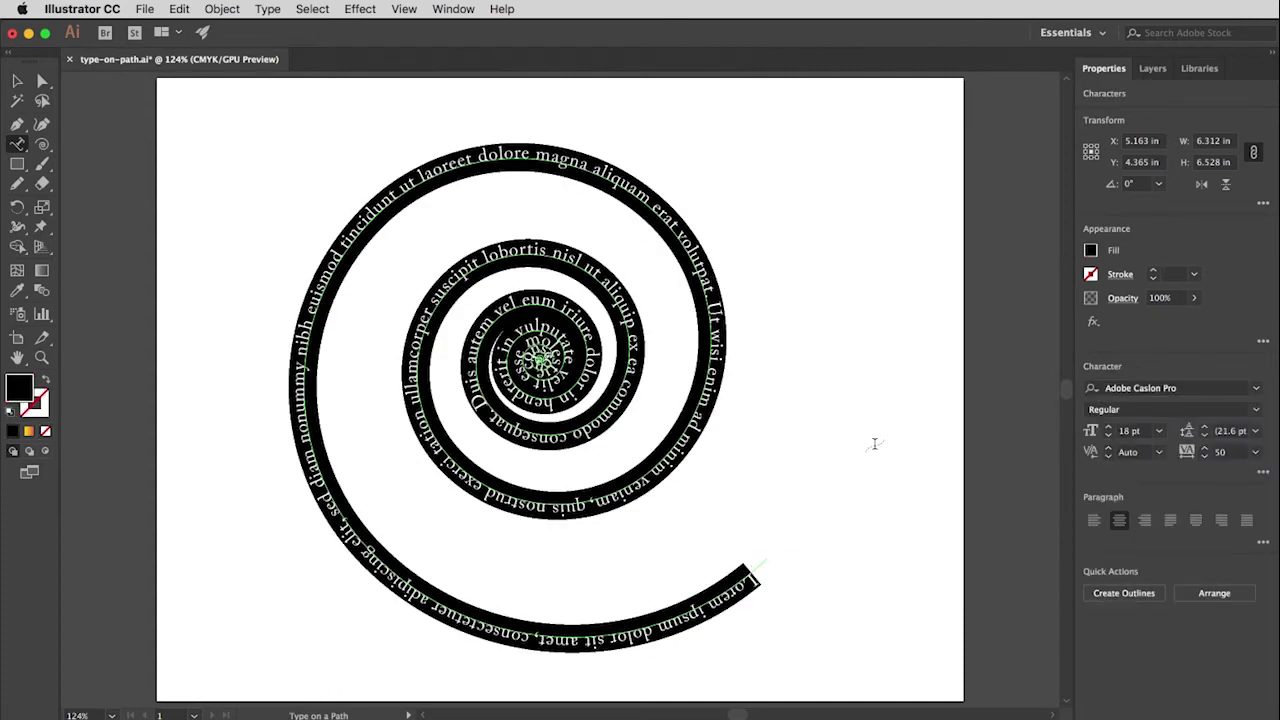
{"action": "key", "text": "Escape"}
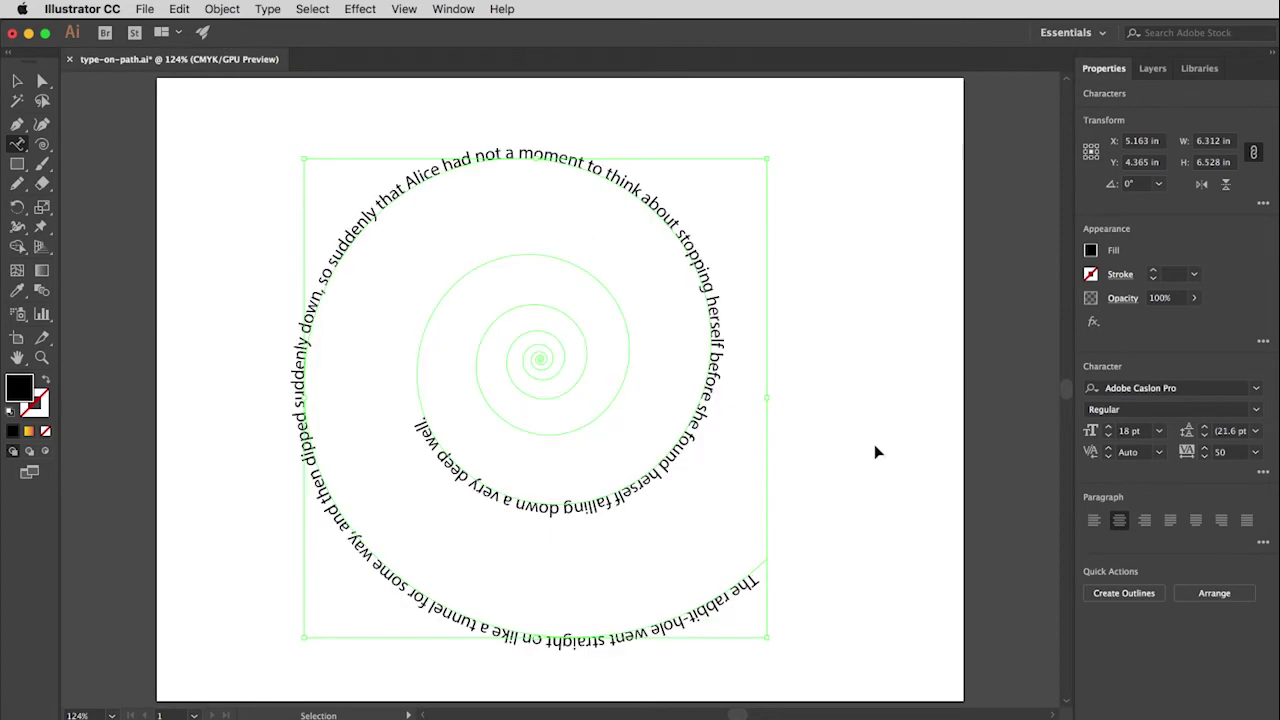
- Change the font of the spiral text to Adobe Caslon Pro
{"action": "left_click", "coordinate": [17, 80]}
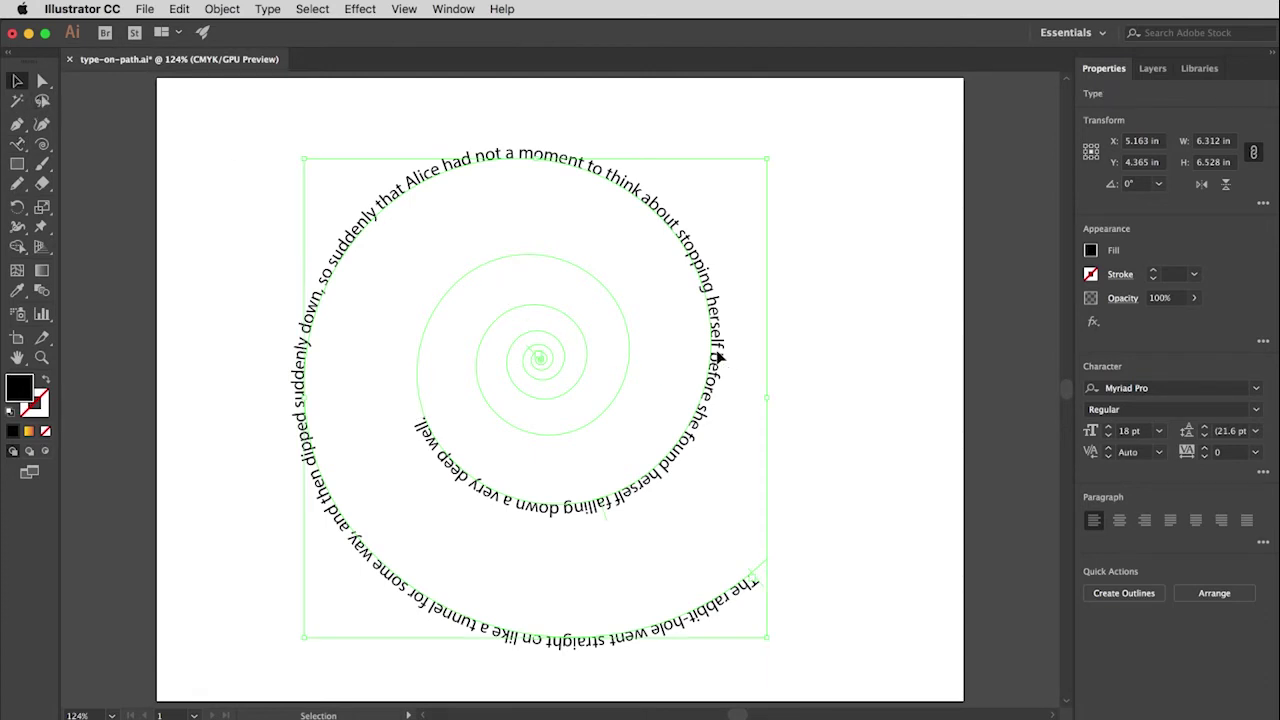
{"action": "left_click", "coordinate": [1257, 387]}
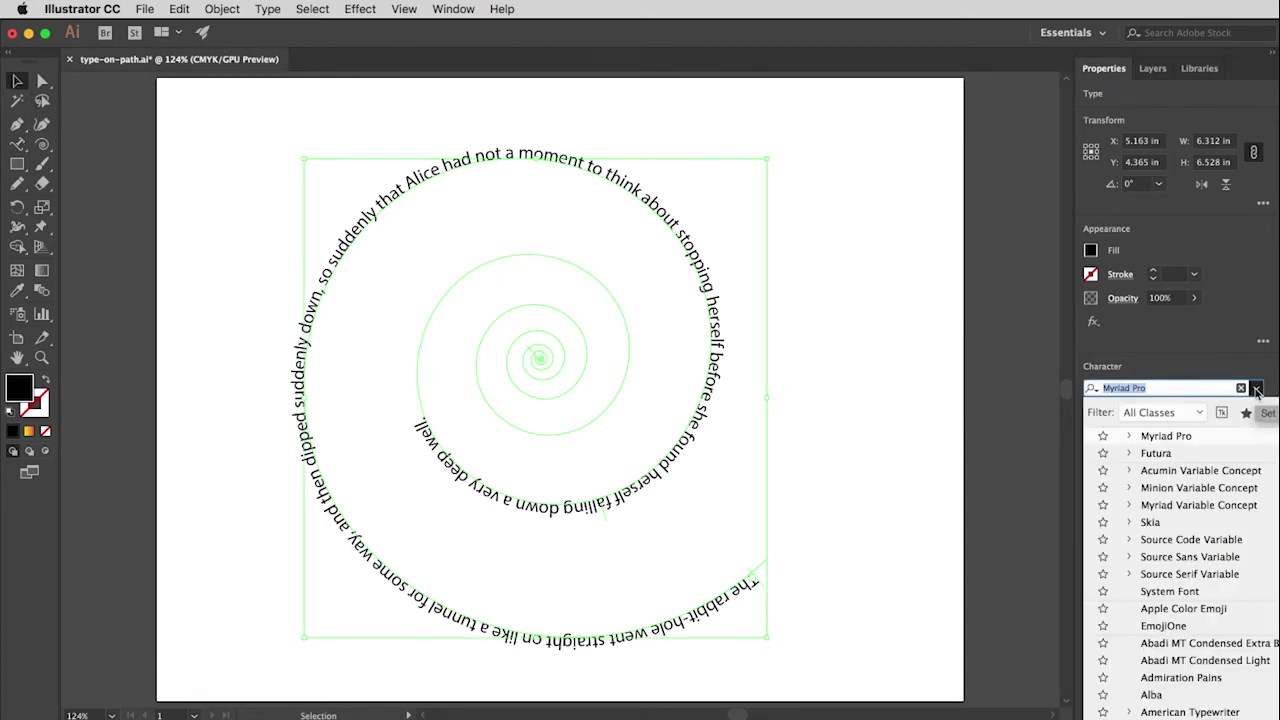
{"action": "left_click", "coordinate": [1167, 435]}
{"action": "left_click", "coordinate": [1256, 388]}
{"action": "scroll", "coordinate": [1171, 444], "scroll_direction": "up", "scroll_amount": 1}
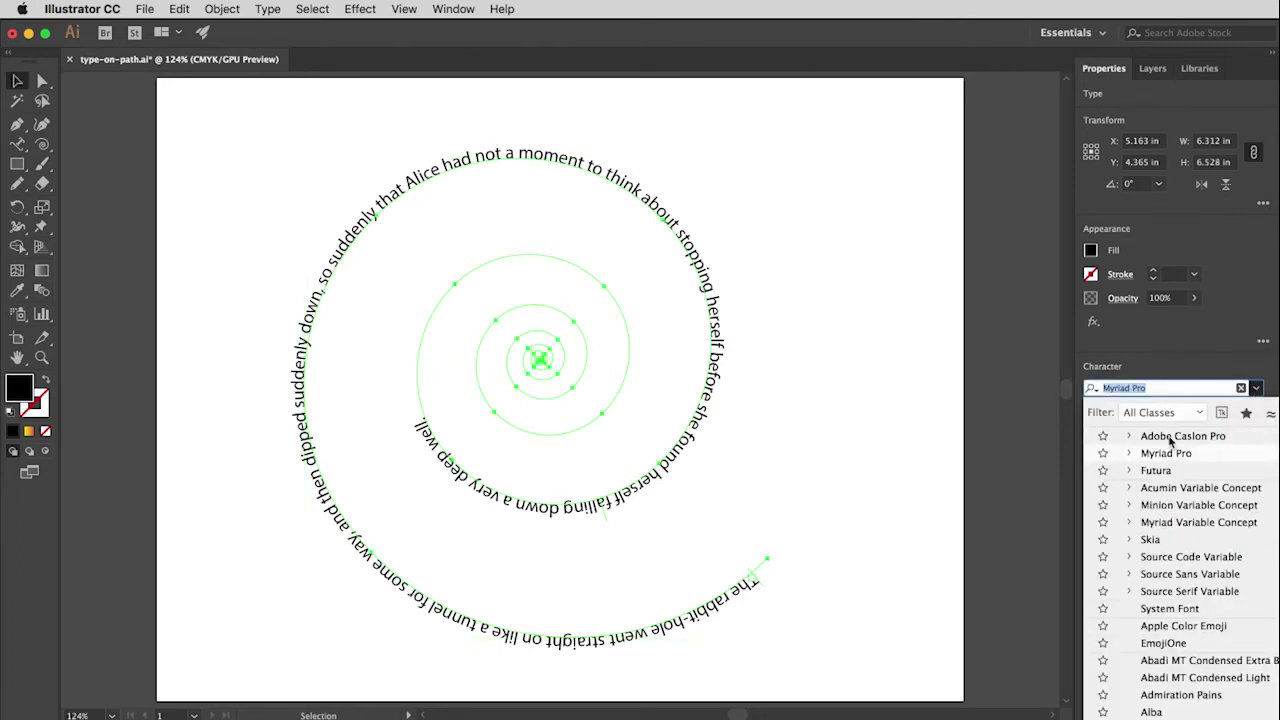
{"action": "left_click", "coordinate": [1171, 440]}
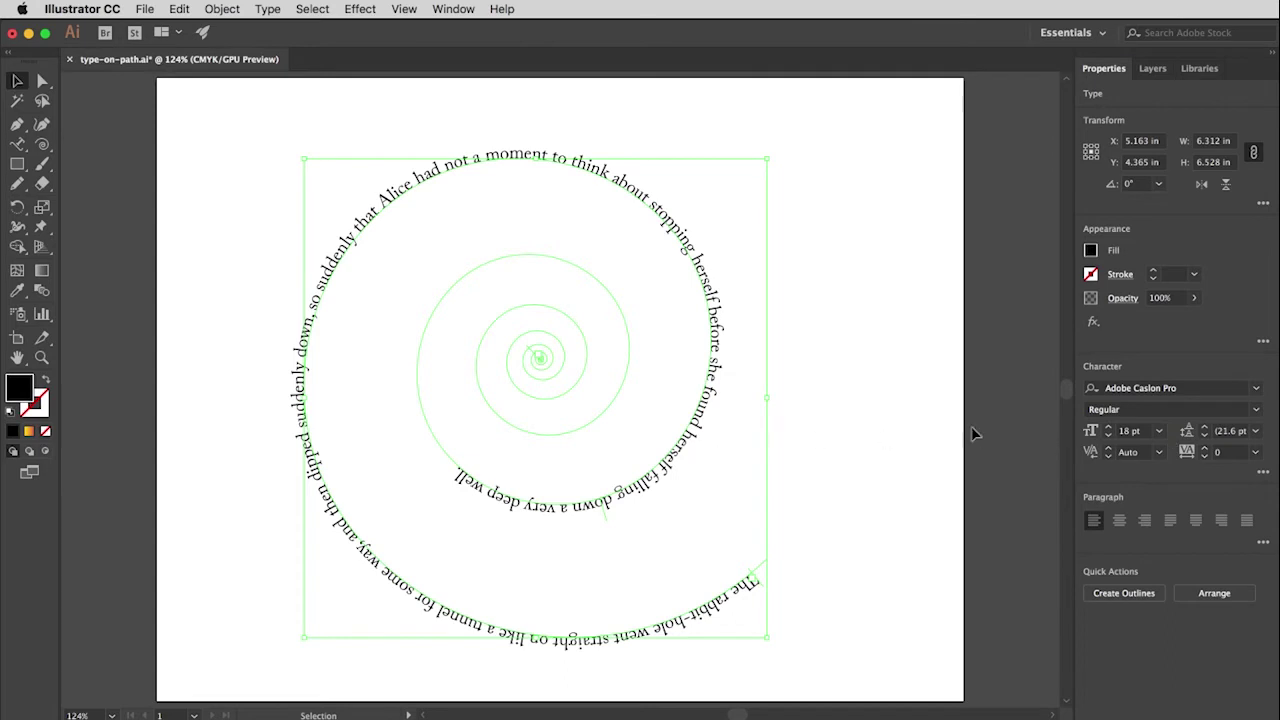
- Increase the font size of the spiral text to 25 pt and deselect it
{"action": "left_click", "coordinate": [1108, 428]}
{"action": "left_click", "coordinate": [1108, 428]}
{"action": "left_click", "coordinate": [1108, 428]}
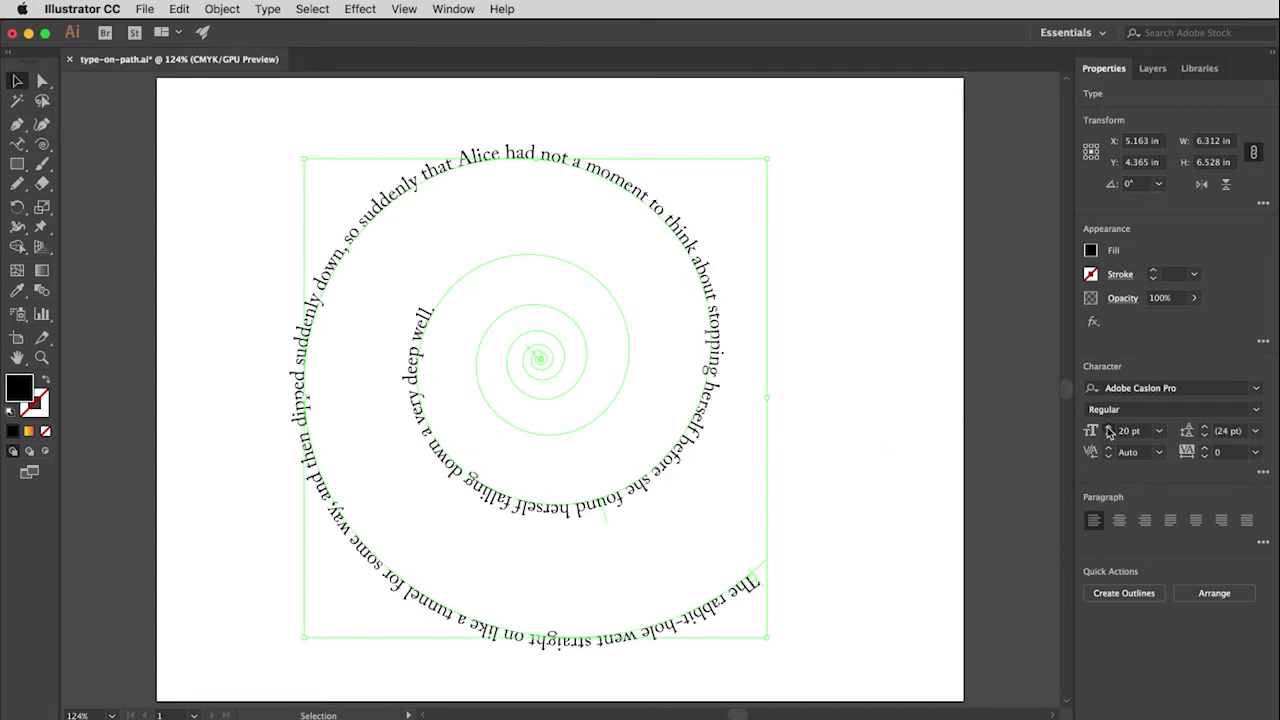
{"action": "left_click", "coordinate": [1108, 428]}
{"action": "left_click", "coordinate": [1108, 428]}
{"action": "left_click", "coordinate": [1108, 428]}
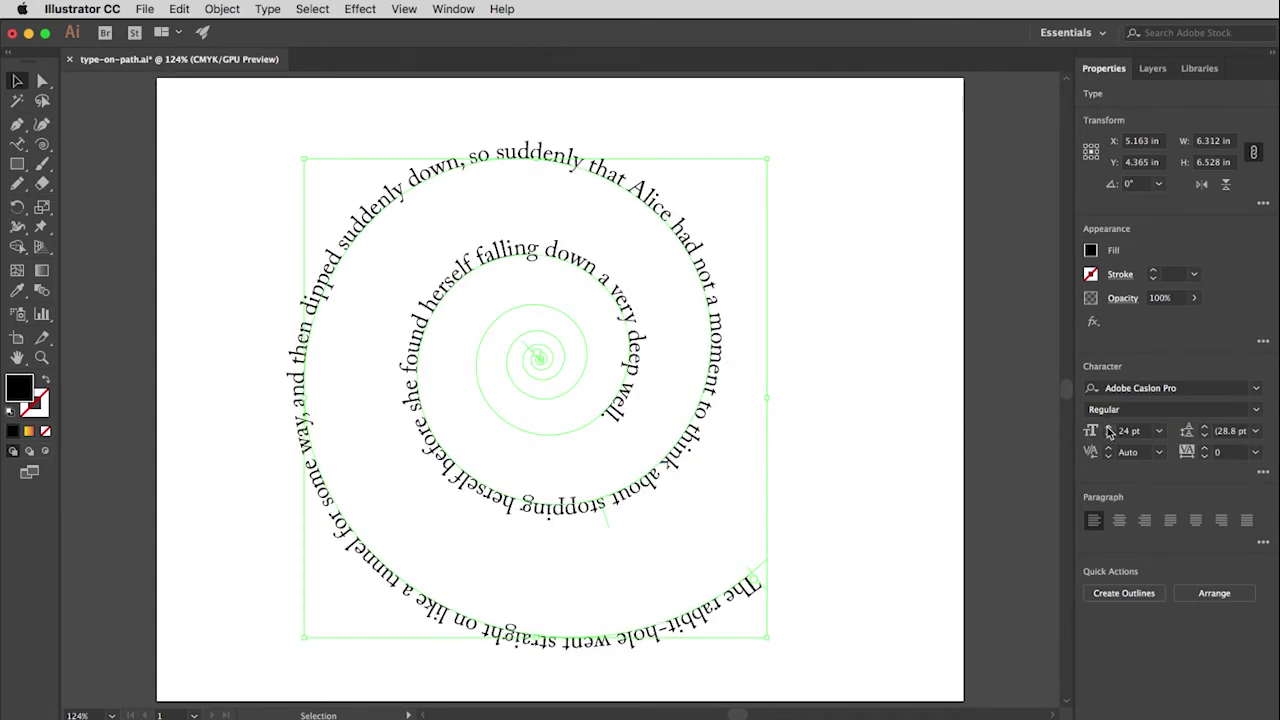
{"action": "left_click", "coordinate": [1108, 428]}
{"action": "left_click", "coordinate": [886, 428]}
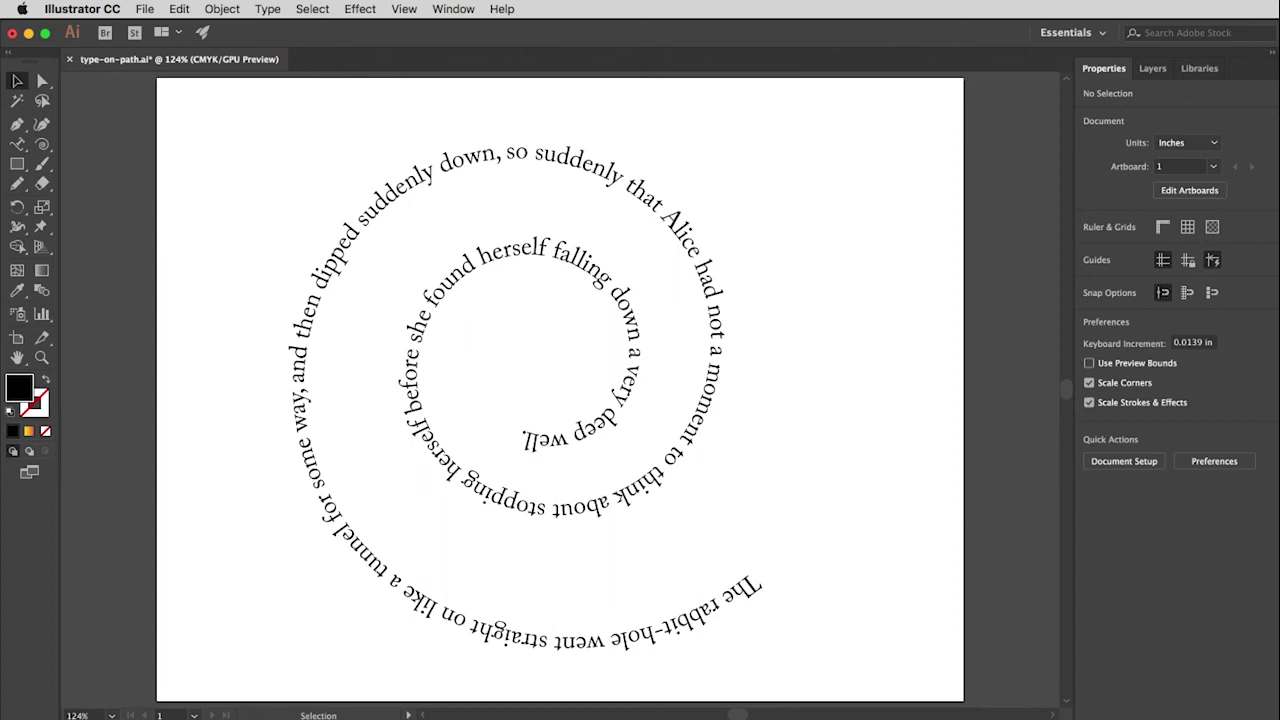
- Set the tracking of the spiral text to 50 and deselect it
{"action": "key", "text": "super+t"}
{"action": "left_click_drag", "start_coordinate": [928, 522], "coordinate": [861, 196]}
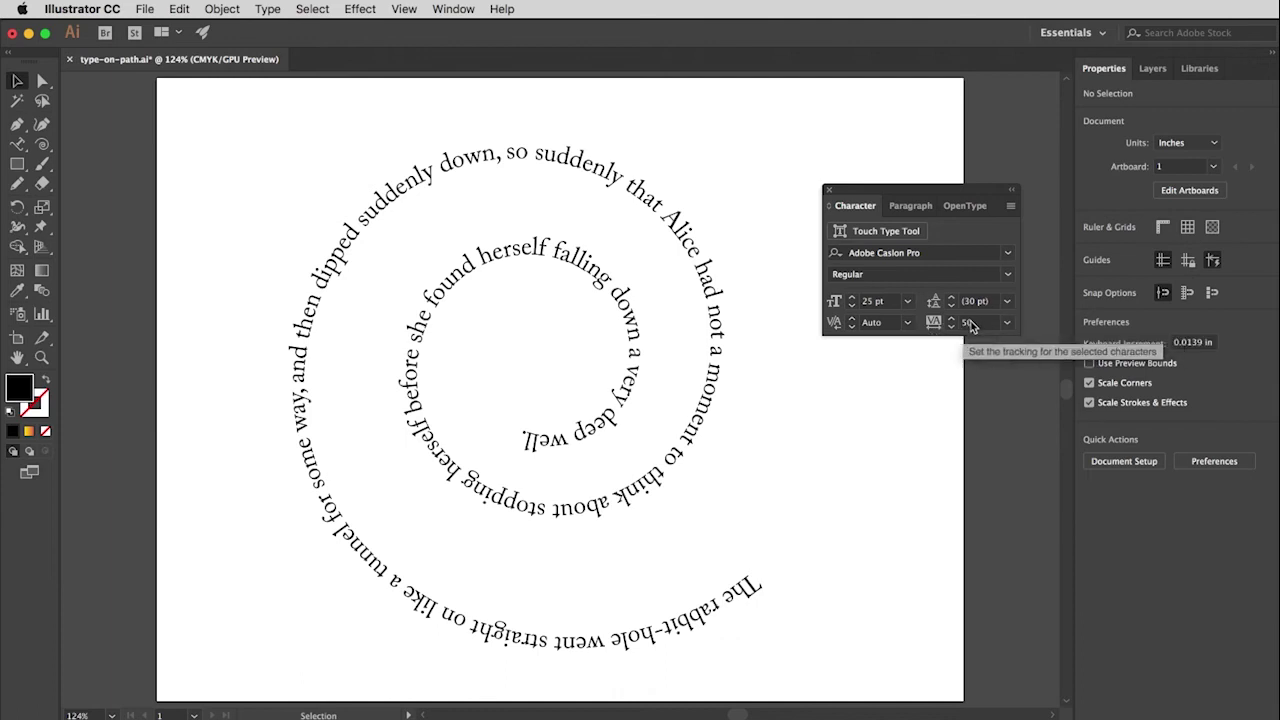
{"action": "left_click", "coordinate": [700, 265]}
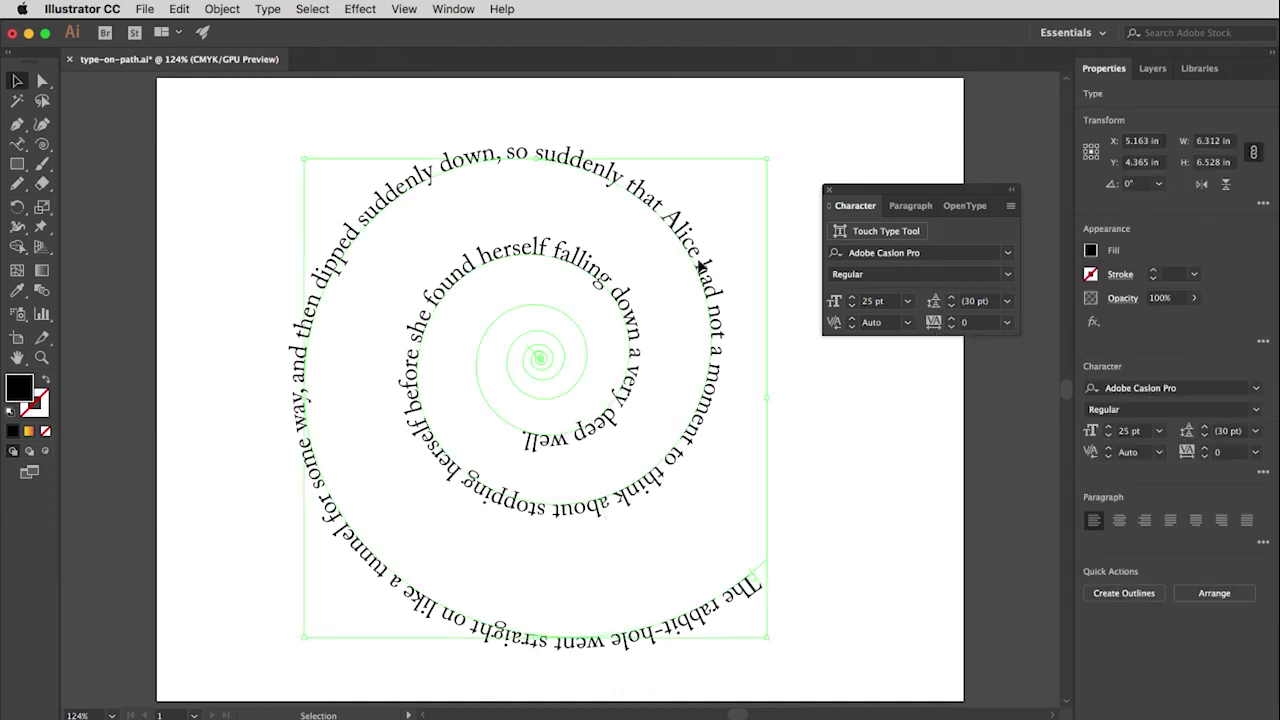
{"action": "left_click", "coordinate": [1007, 323]}
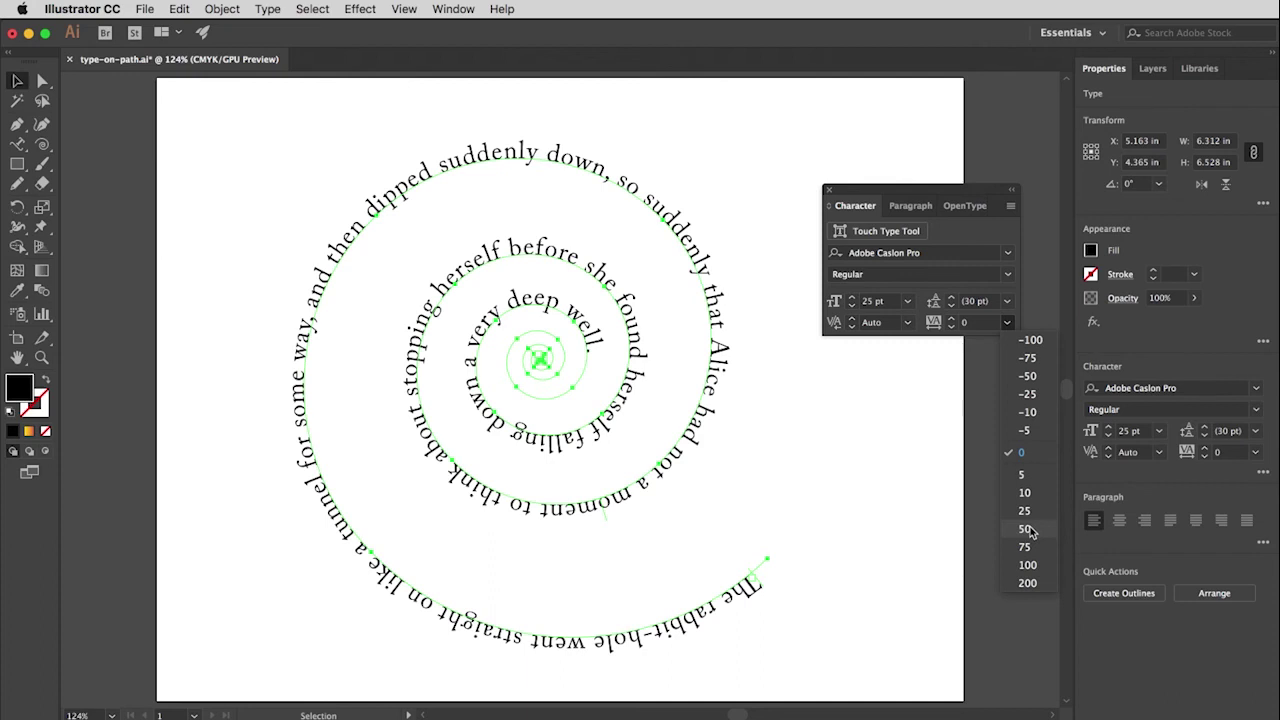
{"action": "left_click", "coordinate": [1025, 529]}
{"action": "left_click", "coordinate": [836, 425]}
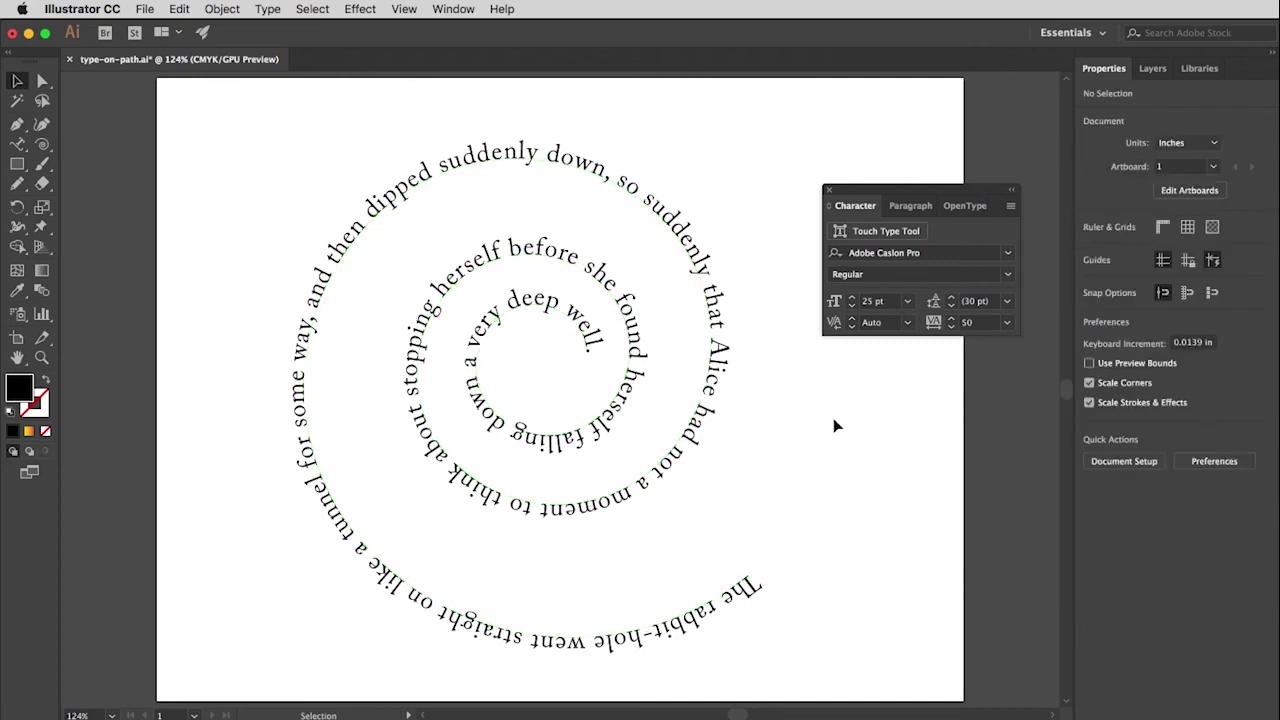